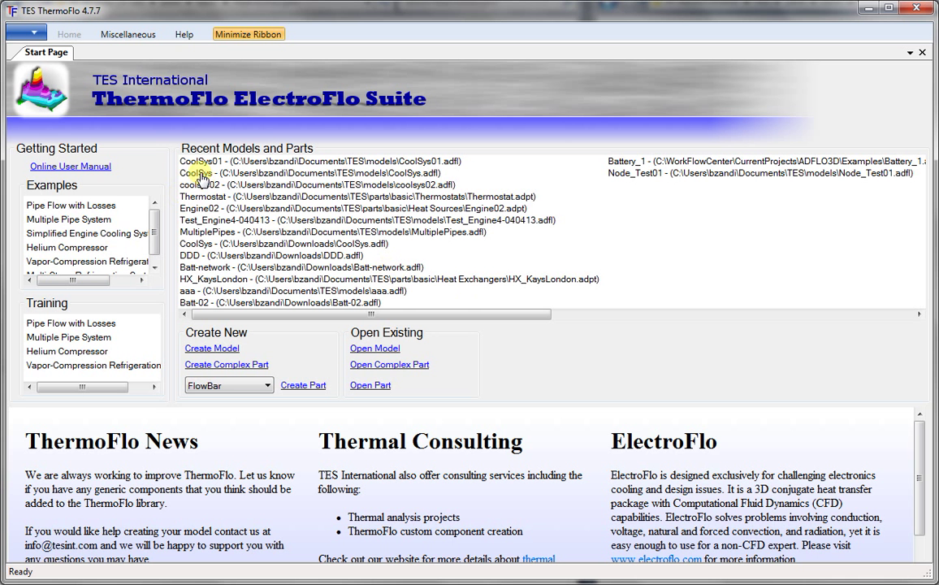
- Open the CoolSys model from Recent Models and widen the drawing canvas
{"action": "left_click", "coordinate": [193, 173]}
{"action": "double_click", "coordinate": [195, 174]}
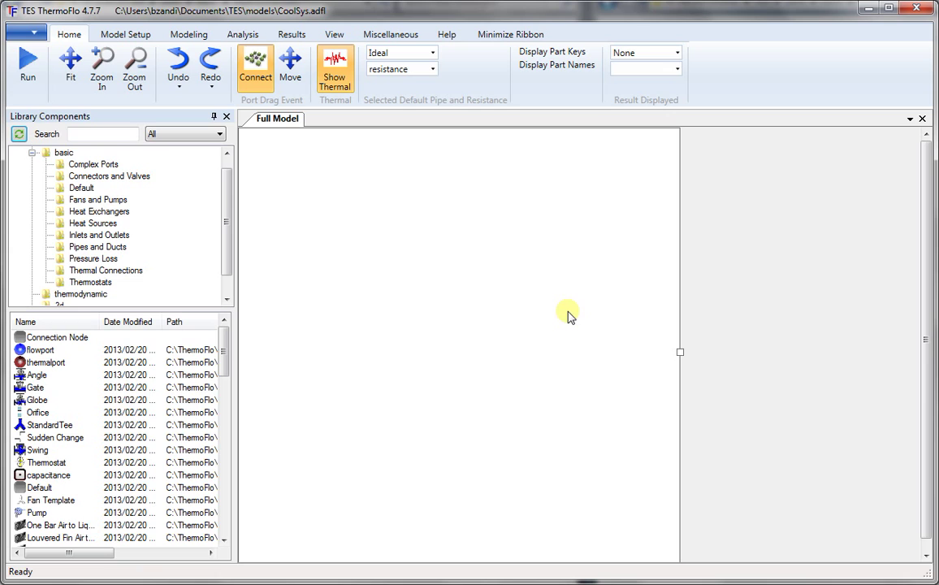
{"action": "left_click_drag", "start_coordinate": [681, 354], "coordinate": [777, 352]}
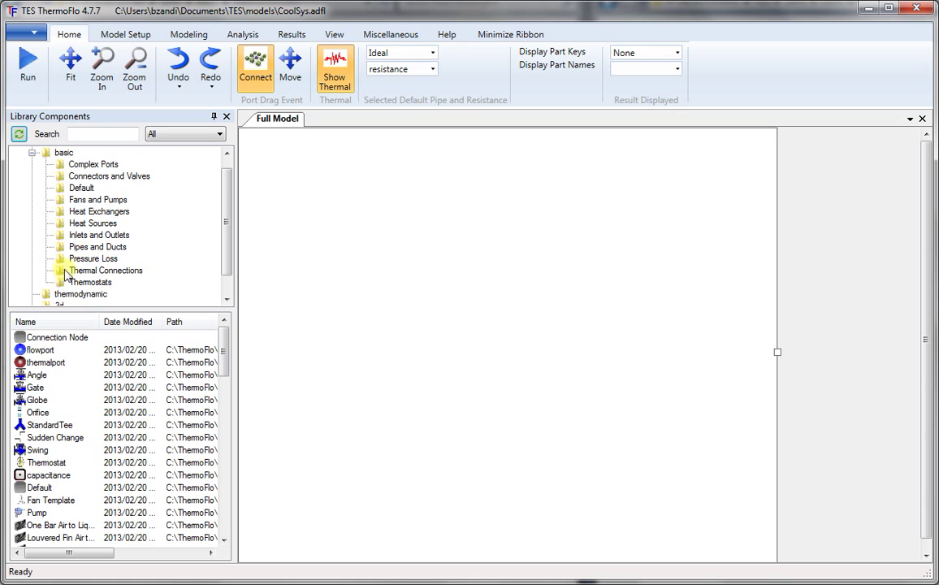
- Sort the basic library by Name and place Pump02 and an Engine to its right
{"action": "left_click", "coordinate": [61, 153]}
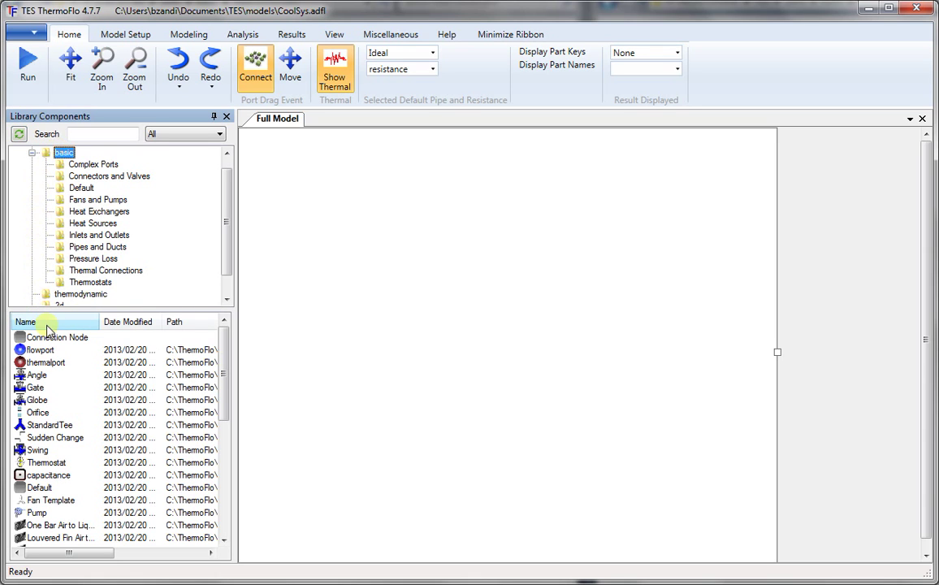
{"action": "left_click", "coordinate": [43, 322]}
{"action": "left_click", "coordinate": [40, 400]}
{"action": "scroll", "coordinate": [40, 402], "scroll_direction": "down", "scroll_amount": 6}
{"action": "left_click", "coordinate": [41, 400]}
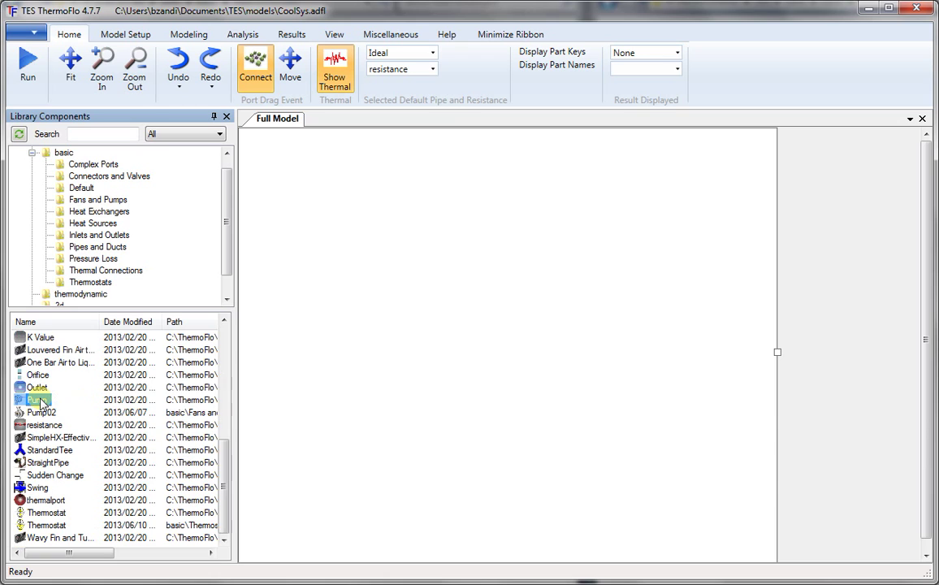
{"action": "left_click_drag", "start_coordinate": [38, 413], "coordinate": [591, 386]}
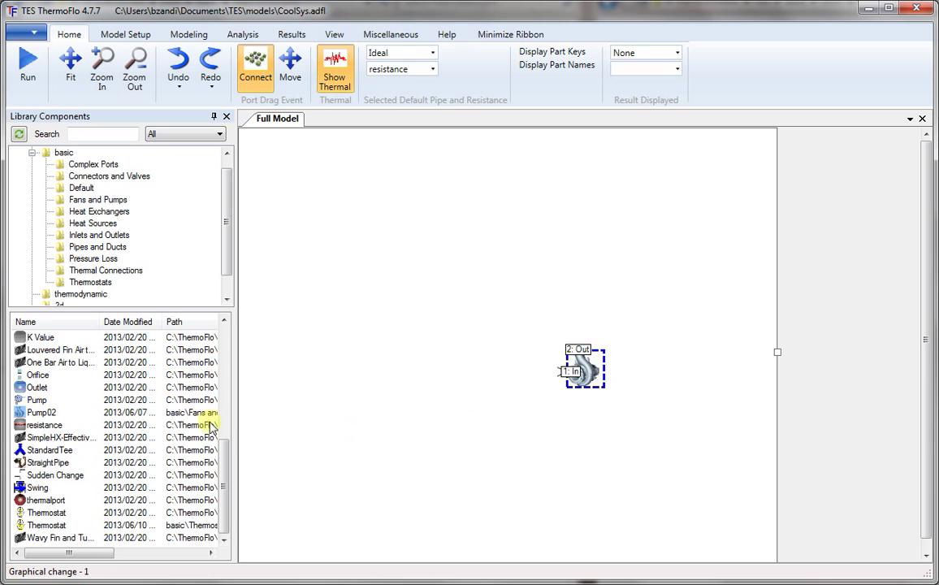
{"action": "left_click", "coordinate": [46, 337]}
{"action": "key", "text": "e"}
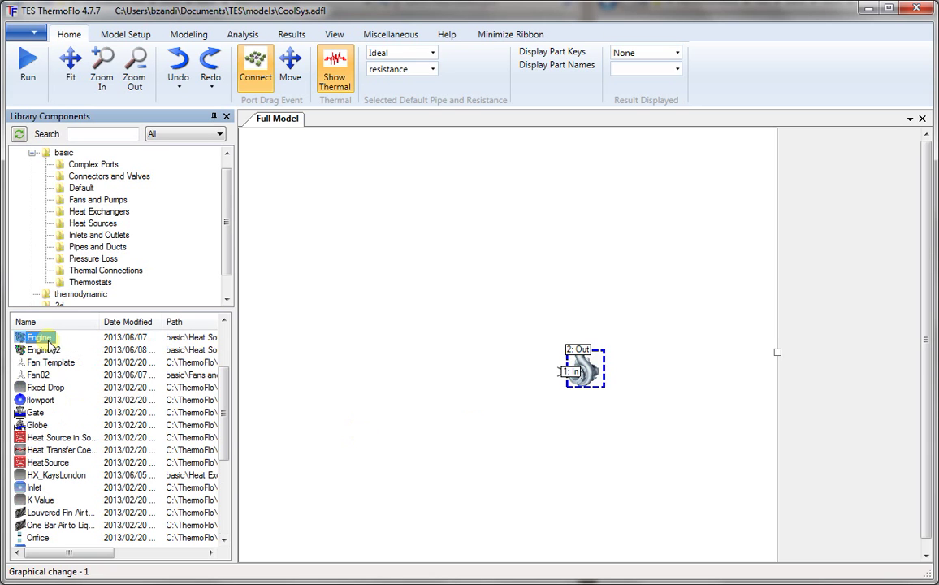
{"action": "left_click_drag", "start_coordinate": [45, 349], "coordinate": [657, 309]}
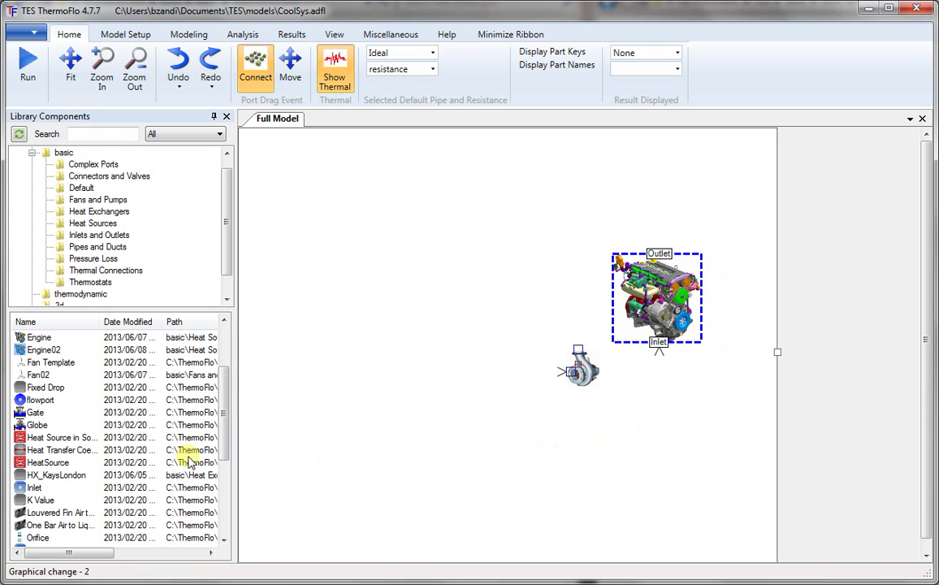
- Place a Thermostat at the top and a SimpleHX-Effectiveness radiator on the left
{"action": "left_click", "coordinate": [89, 282]}
{"action": "left_click_drag", "start_coordinate": [49, 341], "coordinate": [498, 203]}
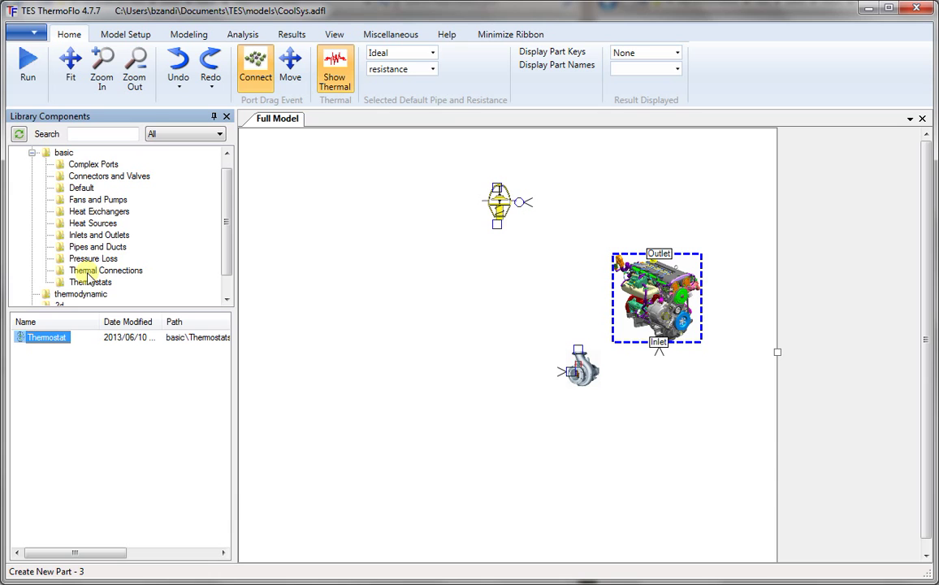
{"action": "left_click", "coordinate": [99, 211]}
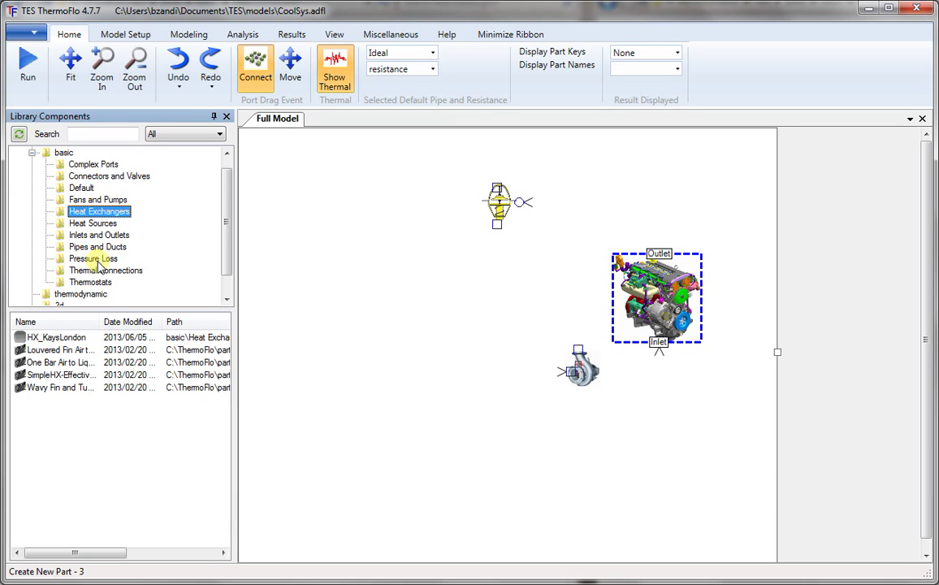
{"action": "left_click", "coordinate": [42, 375]}
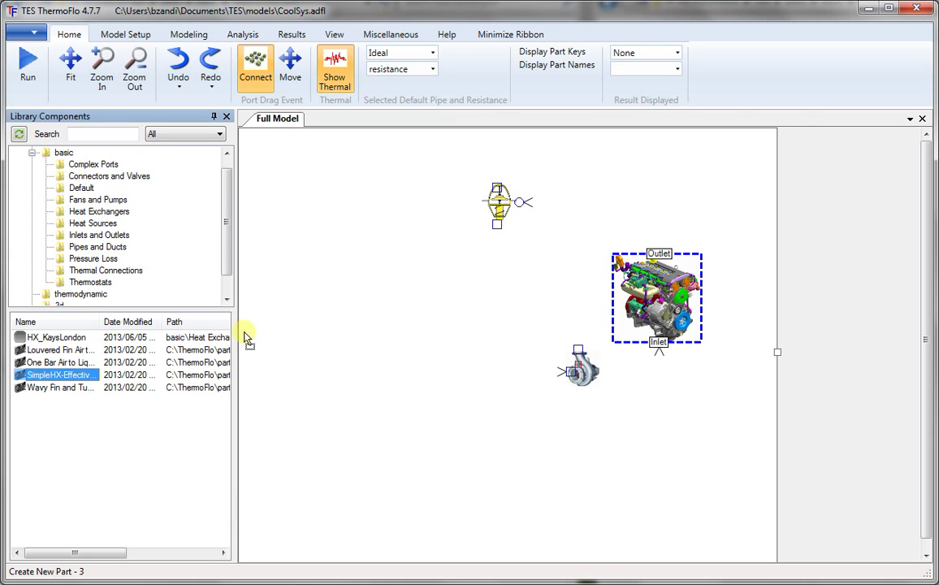
{"action": "left_click_drag", "start_coordinate": [246, 337], "coordinate": [354, 309]}
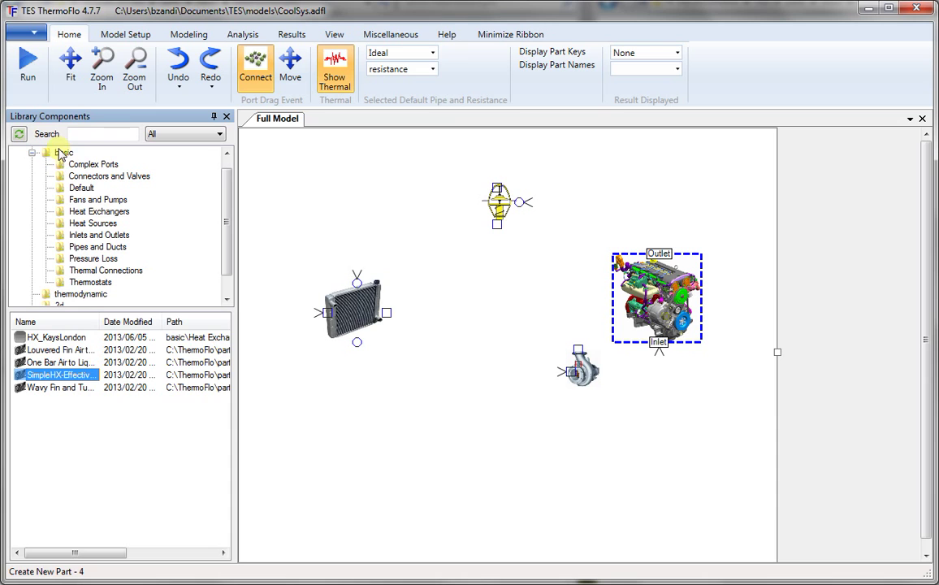
- Add three StraightPipe parts and stand the middle one upright below the thermostat
{"action": "left_click", "coordinate": [61, 154]}
{"action": "scroll", "coordinate": [48, 402], "scroll_direction": "down", "scroll_amount": 6}
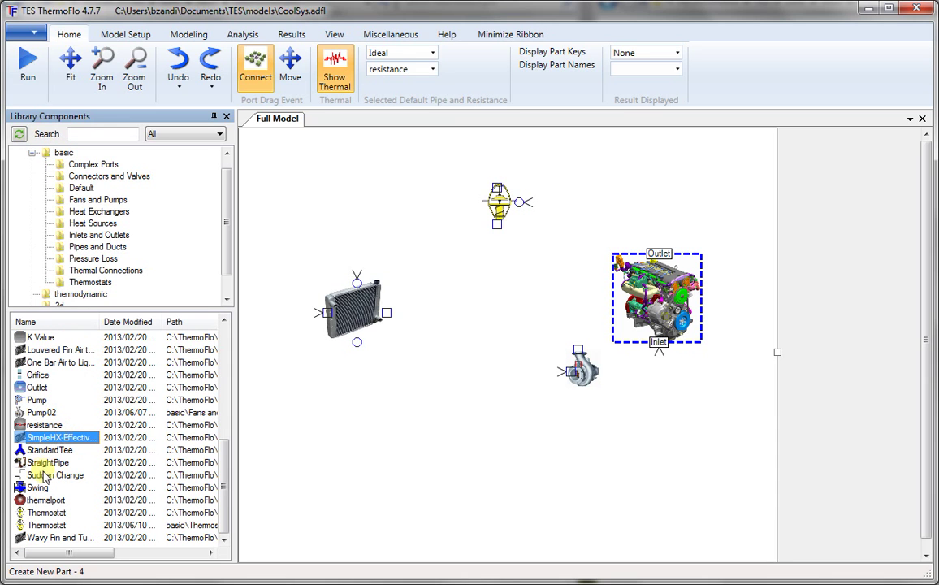
{"action": "left_click_drag", "start_coordinate": [45, 462], "coordinate": [449, 376]}
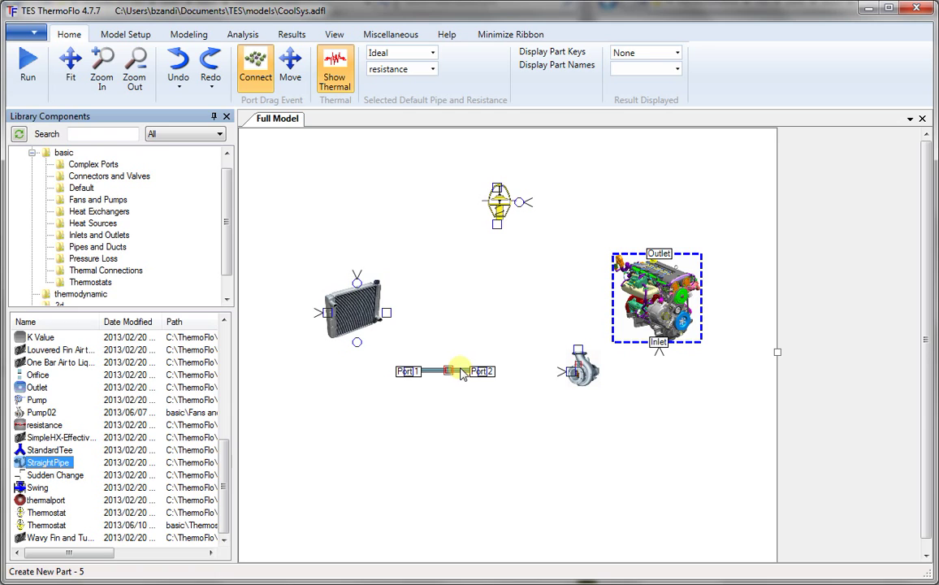
{"action": "left_click_drag", "start_coordinate": [382, 234], "coordinate": [429, 189]}
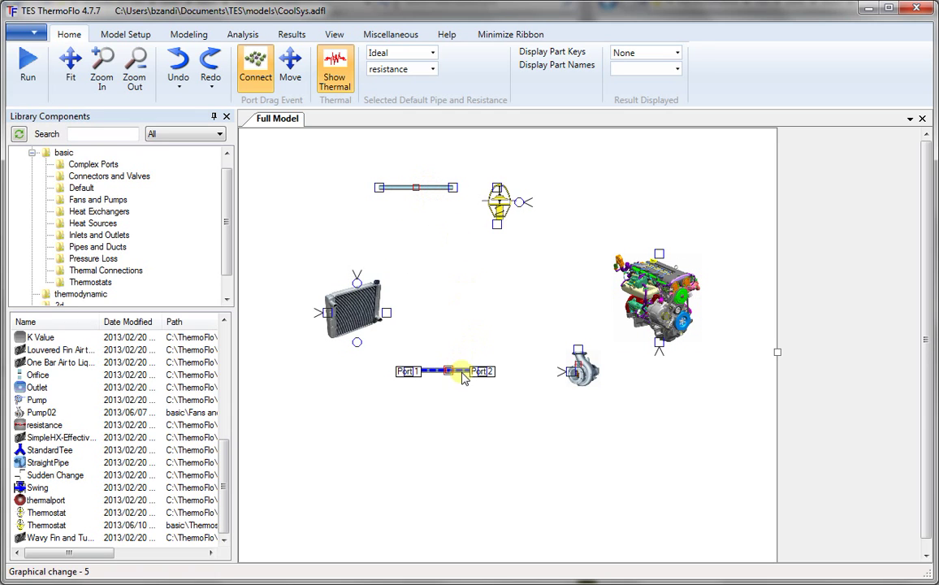
{"action": "left_click_drag", "start_coordinate": [449, 373], "coordinate": [555, 311]}
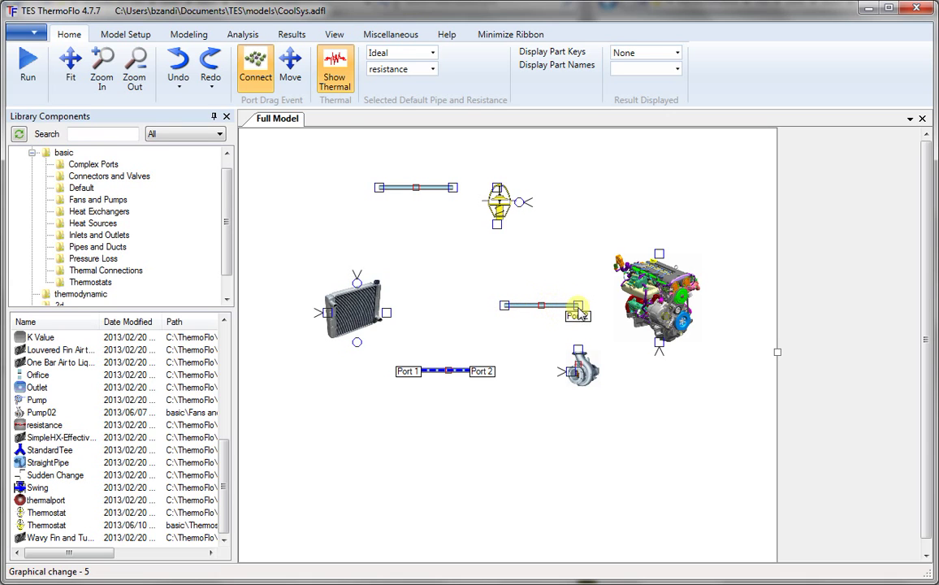
{"action": "left_click", "coordinate": [291, 72]}
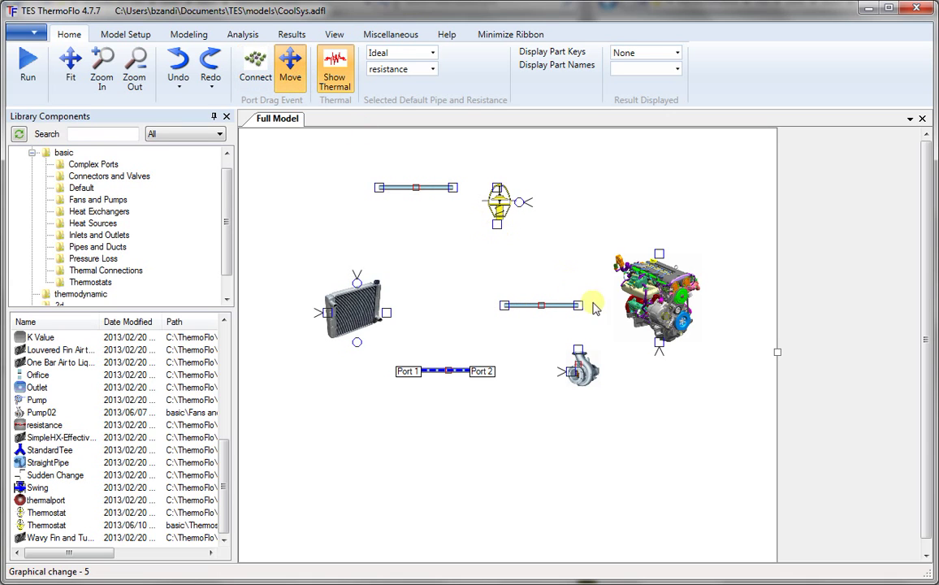
{"action": "left_click_drag", "start_coordinate": [578, 306], "coordinate": [502, 262]}
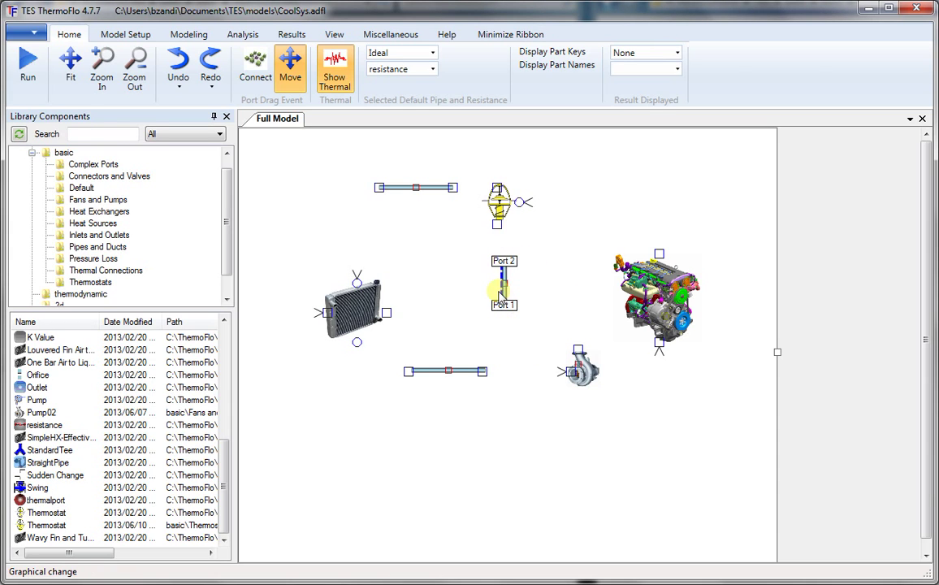
{"action": "left_click", "coordinate": [496, 208]}
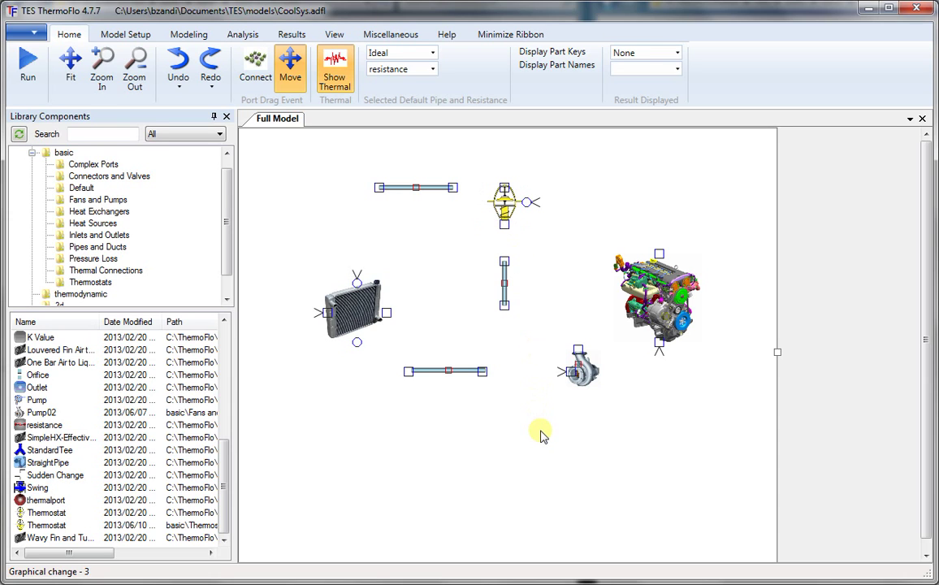
- Wire pump, engine, thermostat, upper pipe, radiator and lower pipe, plus thermostat bypass to upright pipe
{"action": "left_click", "coordinate": [254, 70]}
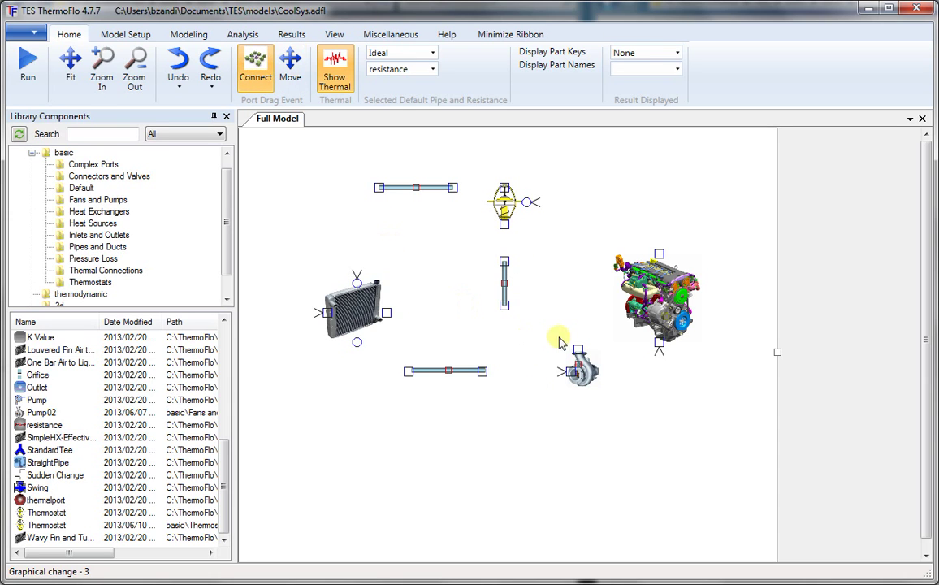
{"action": "left_click_drag", "start_coordinate": [578, 351], "coordinate": [659, 344]}
{"action": "left_click_drag", "start_coordinate": [658, 254], "coordinate": [528, 202]}
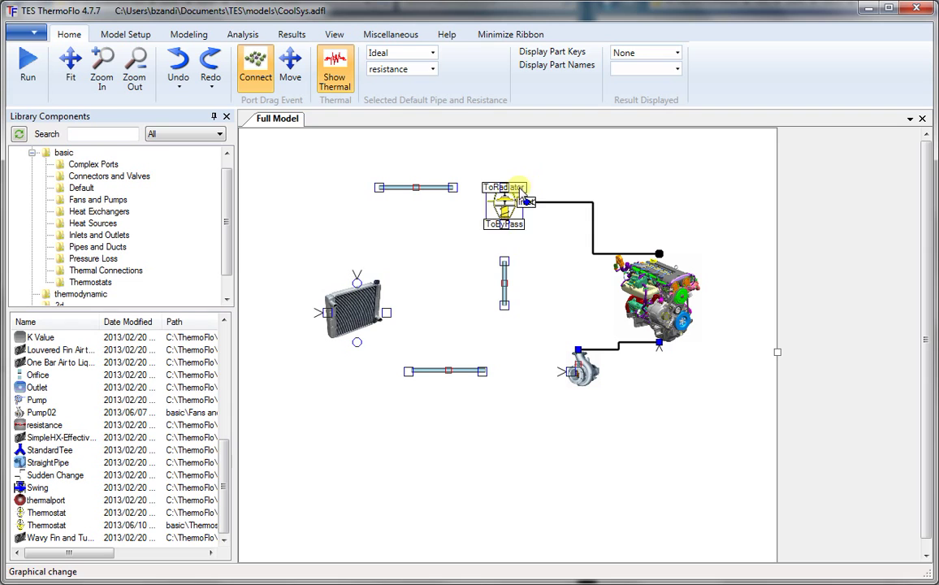
{"action": "left_click_drag", "start_coordinate": [503, 188], "coordinate": [453, 188]}
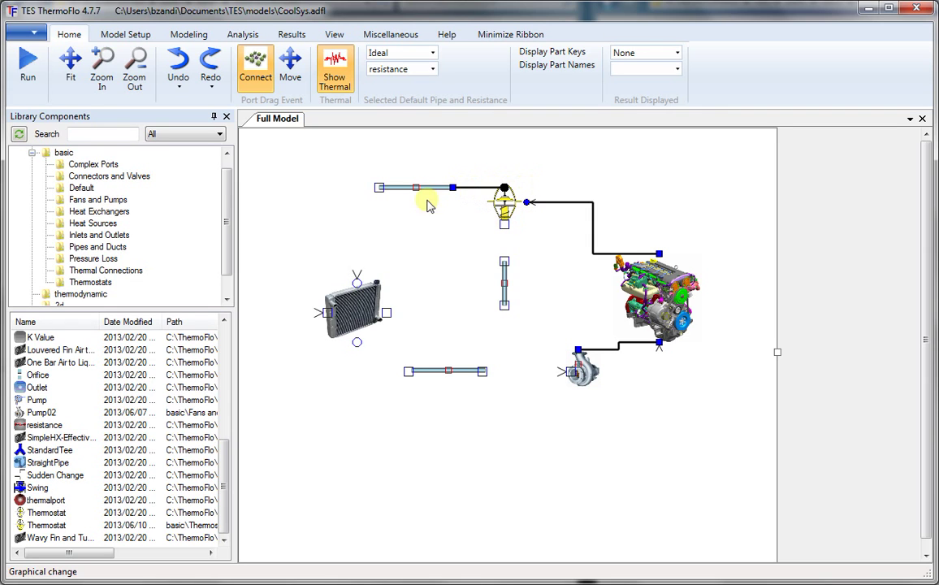
{"action": "left_click_drag", "start_coordinate": [379, 189], "coordinate": [358, 282]}
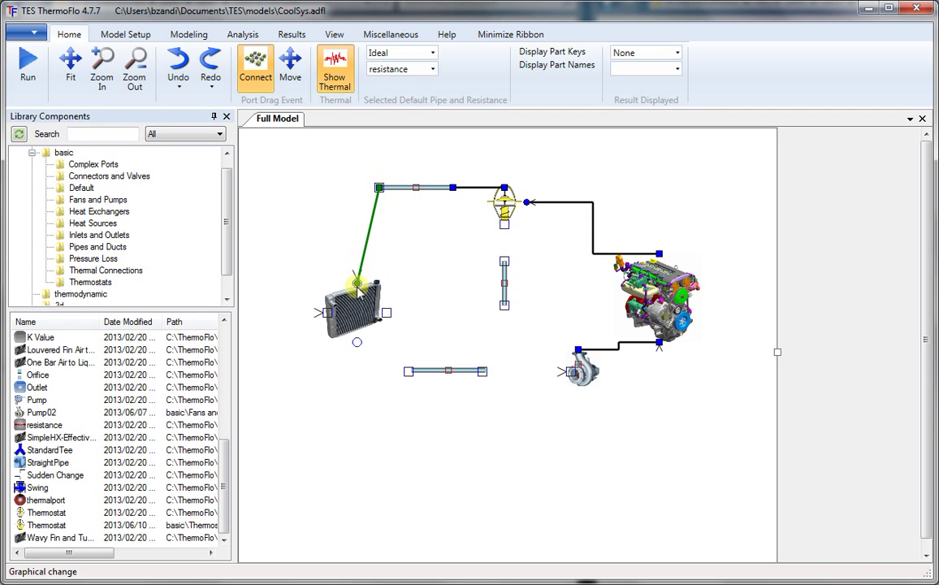
{"action": "left_click_drag", "start_coordinate": [358, 344], "coordinate": [408, 371]}
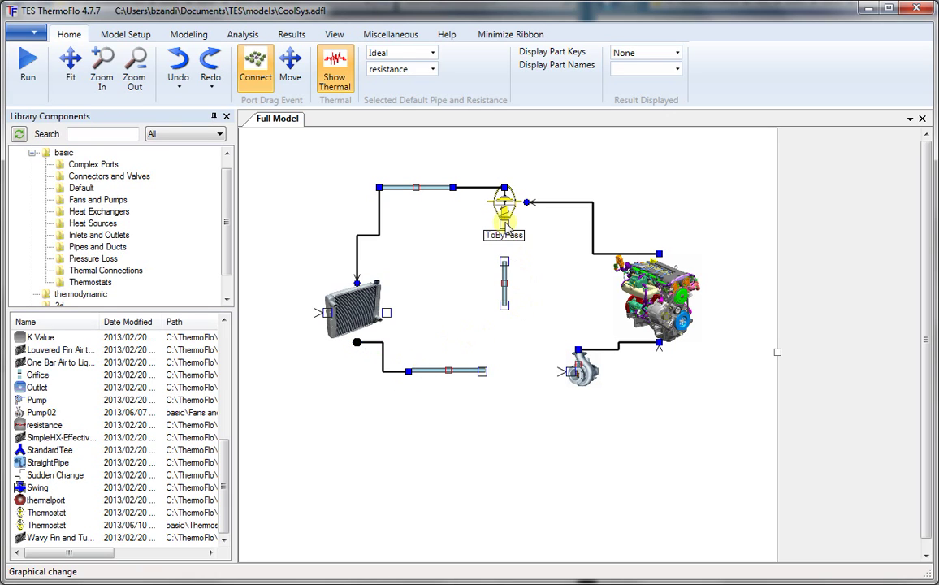
{"action": "left_click_drag", "start_coordinate": [504, 225], "coordinate": [504, 260]}
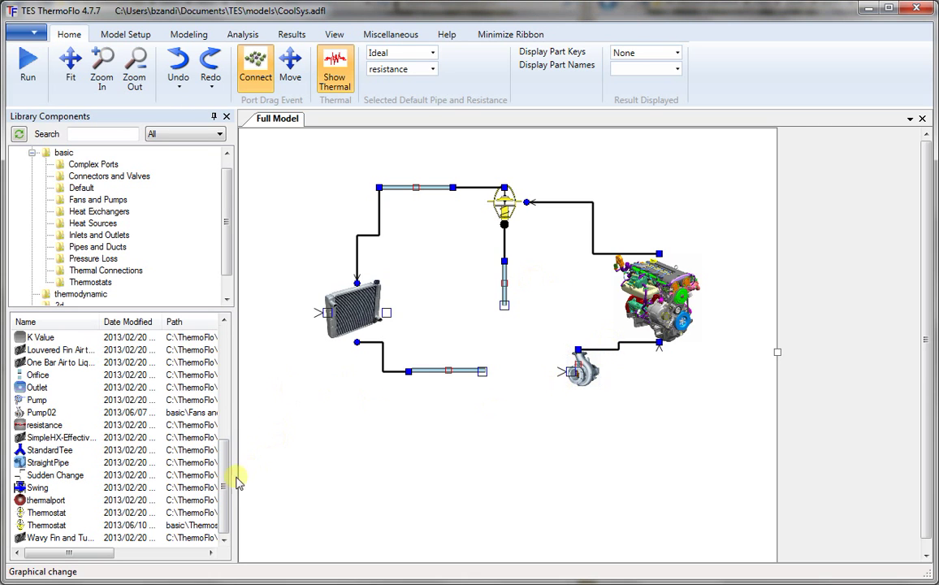
- Add a junction node before the pump linking the upright and lower pipes, aligned under the vertical pipe
{"action": "left_click_drag", "start_coordinate": [226, 487], "coordinate": [230, 341]}
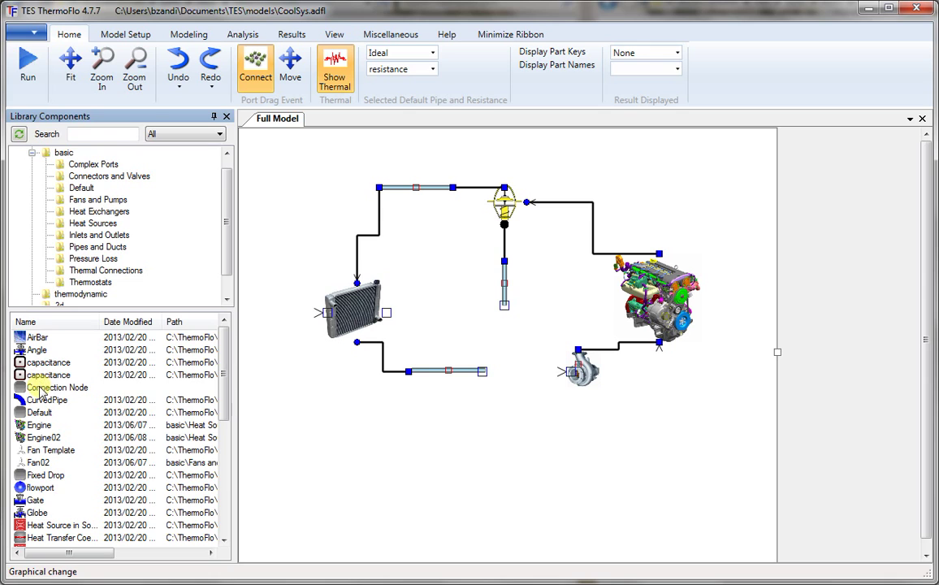
{"action": "left_click_drag", "start_coordinate": [36, 388], "coordinate": [571, 372]}
{"action": "left_click_drag", "start_coordinate": [512, 371], "coordinate": [503, 304]}
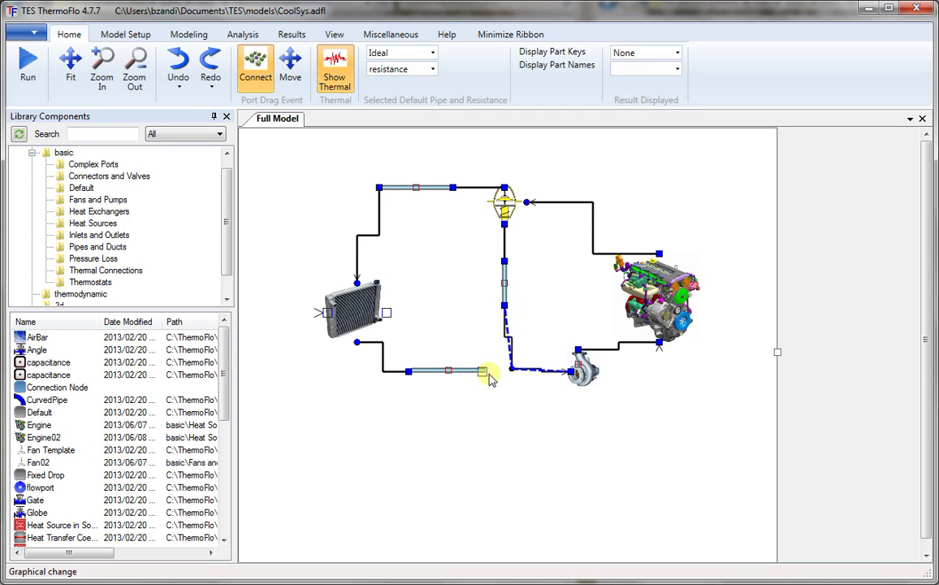
{"action": "left_click_drag", "start_coordinate": [512, 372], "coordinate": [483, 372]}
{"action": "key", "text": "Escape"}
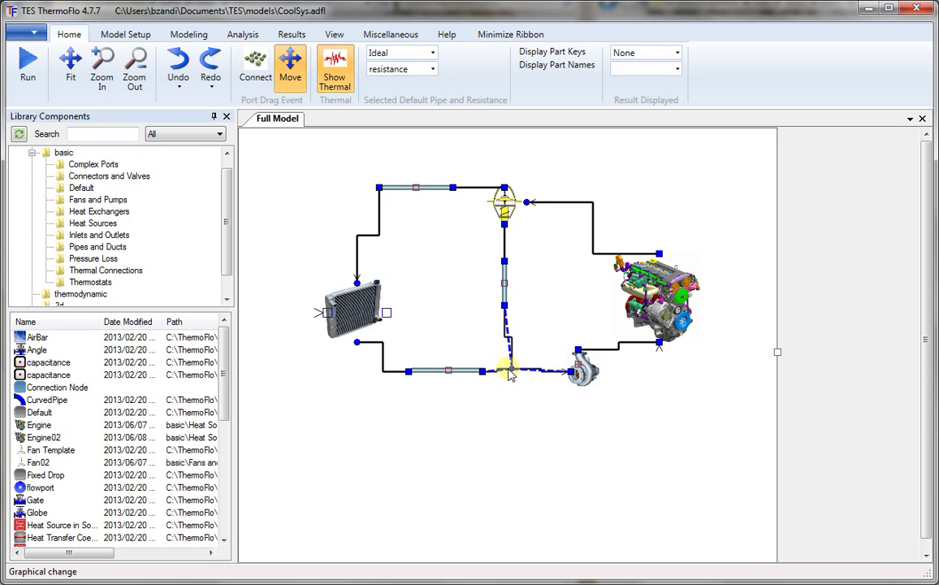
{"action": "left_click_drag", "start_coordinate": [508, 375], "coordinate": [504, 374]}
{"action": "left_click", "coordinate": [532, 422]}
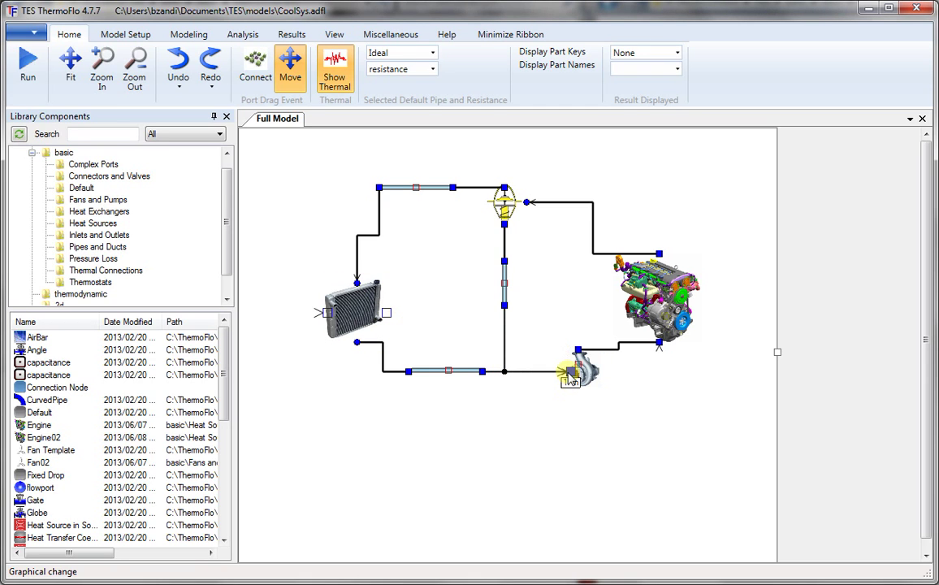
- Set the loop fluid at the pump inlet to Ethylene_Glycol_50 and move its marker below the pump
{"action": "right_click", "coordinate": [570, 377]}
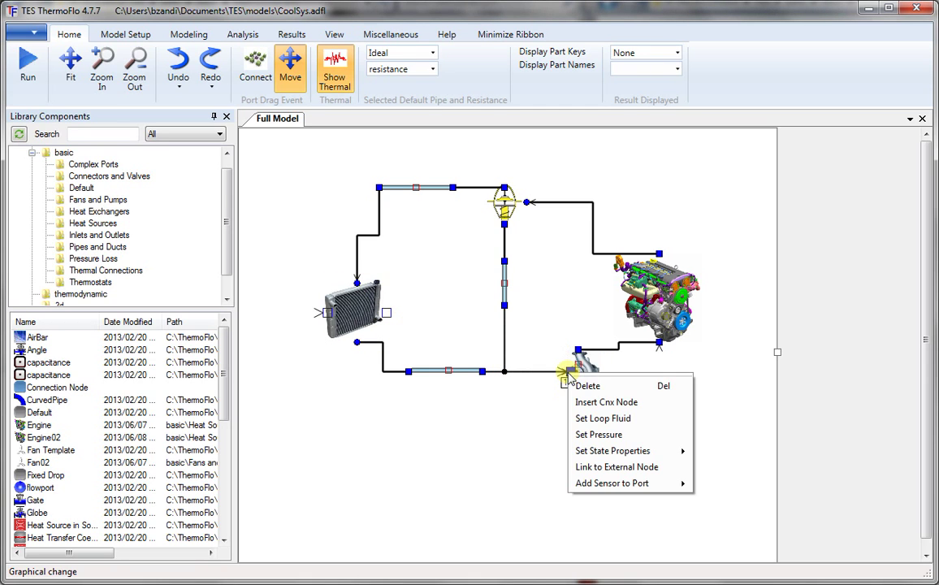
{"action": "left_click", "coordinate": [581, 418]}
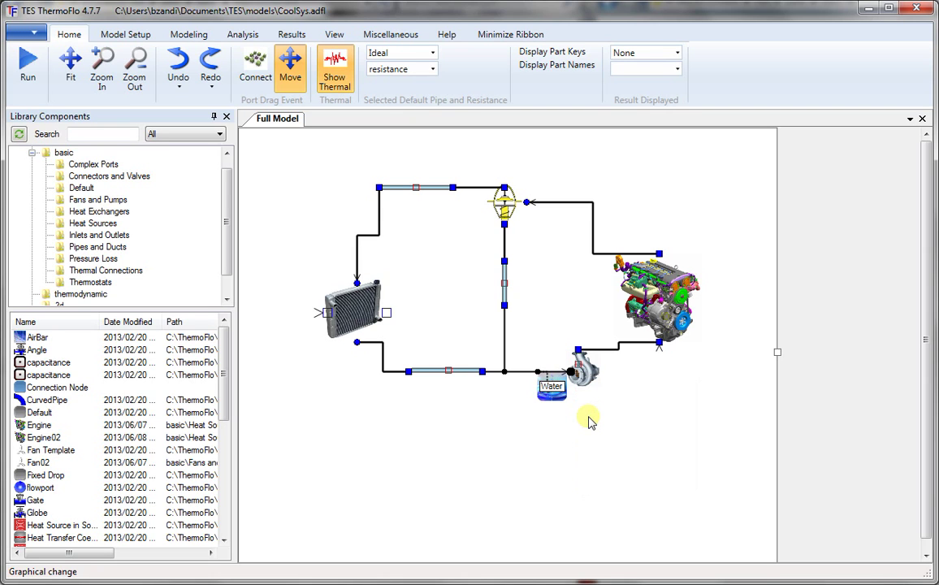
{"action": "left_click", "coordinate": [559, 387]}
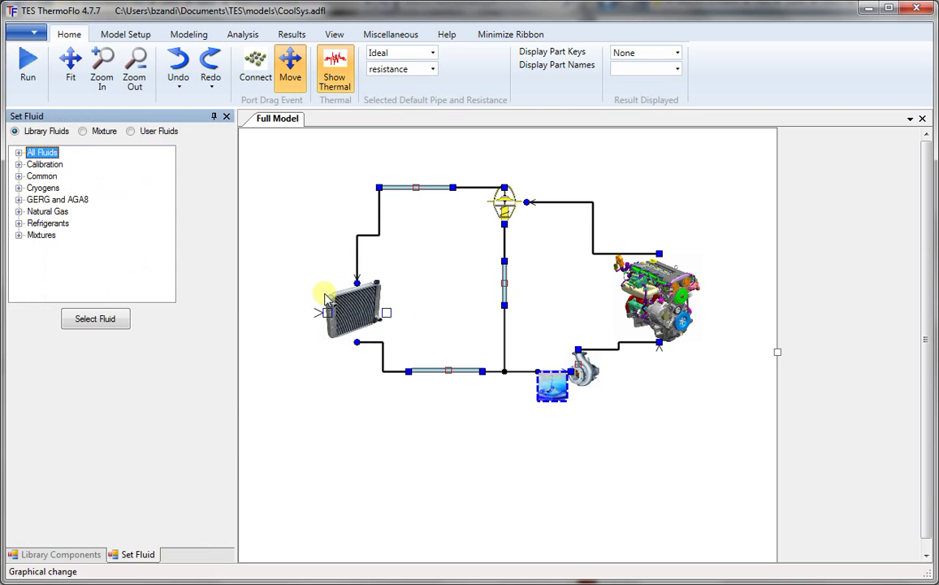
{"action": "left_click", "coordinate": [132, 131]}
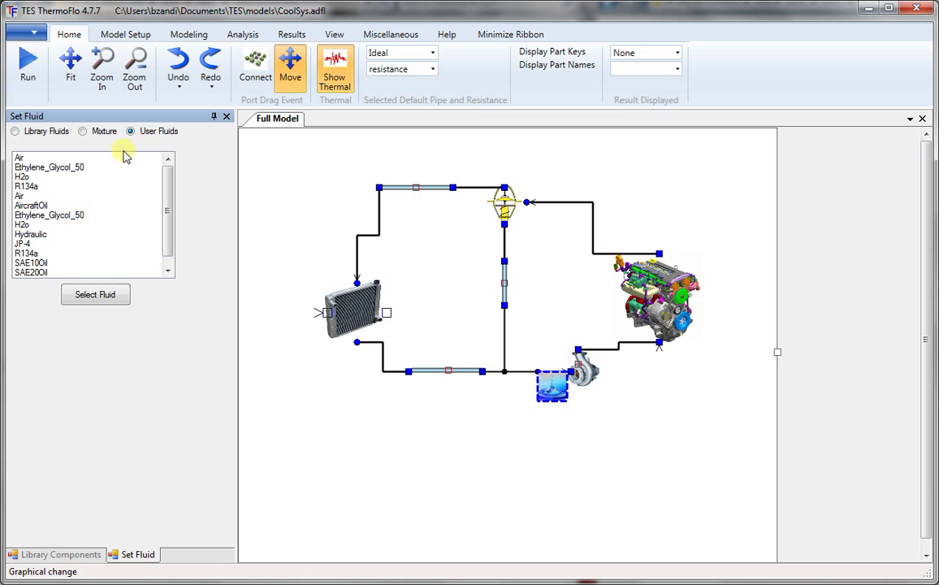
{"action": "left_click", "coordinate": [55, 167]}
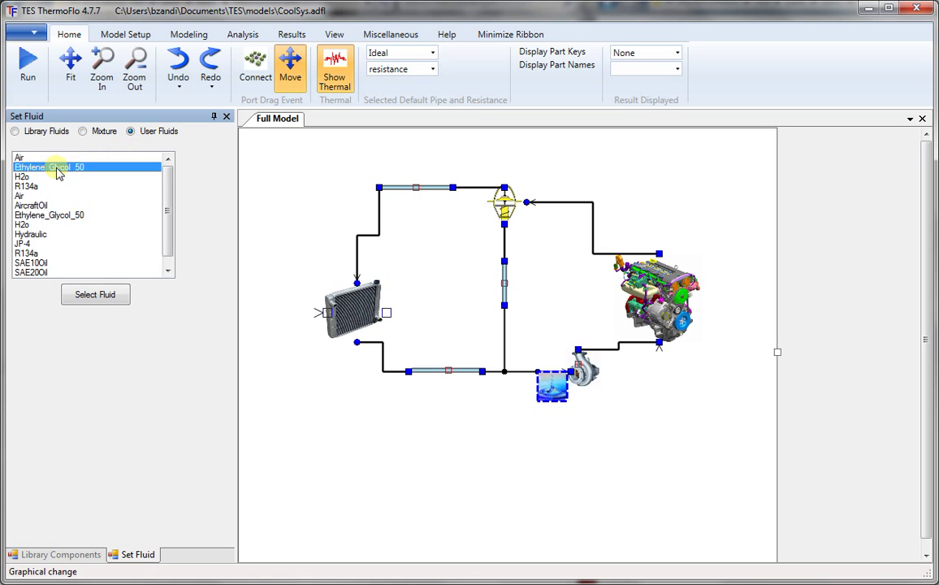
{"action": "left_click", "coordinate": [95, 291]}
{"action": "left_click_drag", "start_coordinate": [560, 398], "coordinate": [600, 429]}
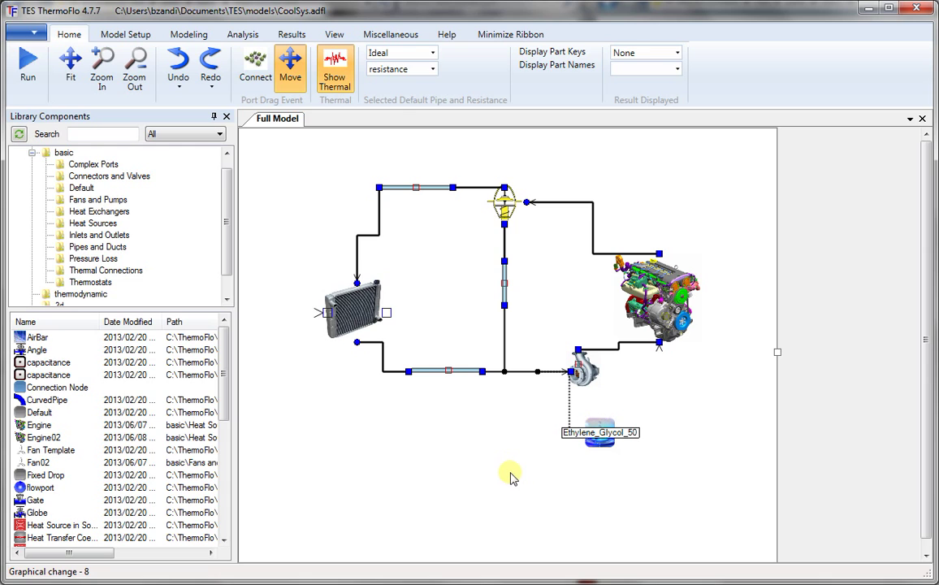
- Add a 0 psi pressure point on the pipe just left of the pump
{"action": "right_click", "coordinate": [571, 378]}
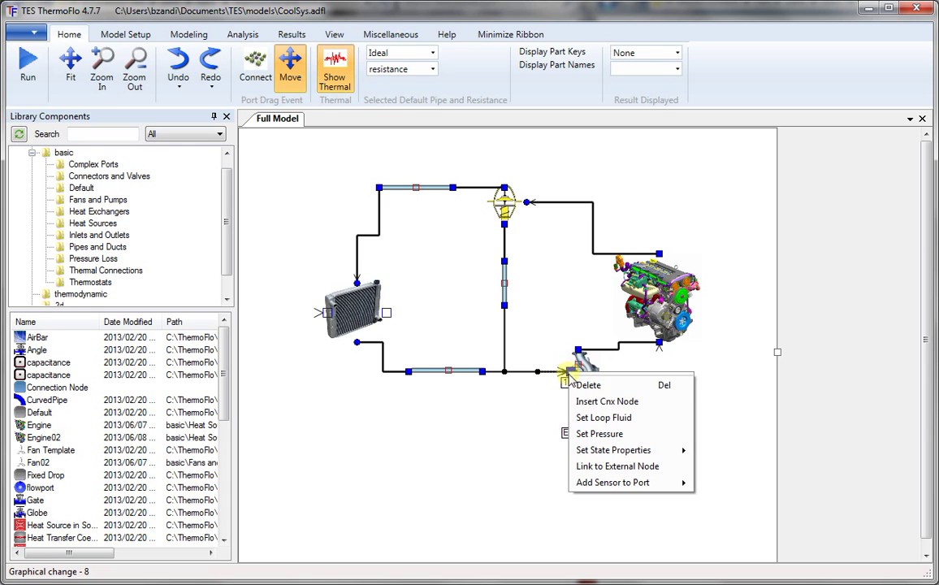
{"action": "left_click", "coordinate": [600, 434]}
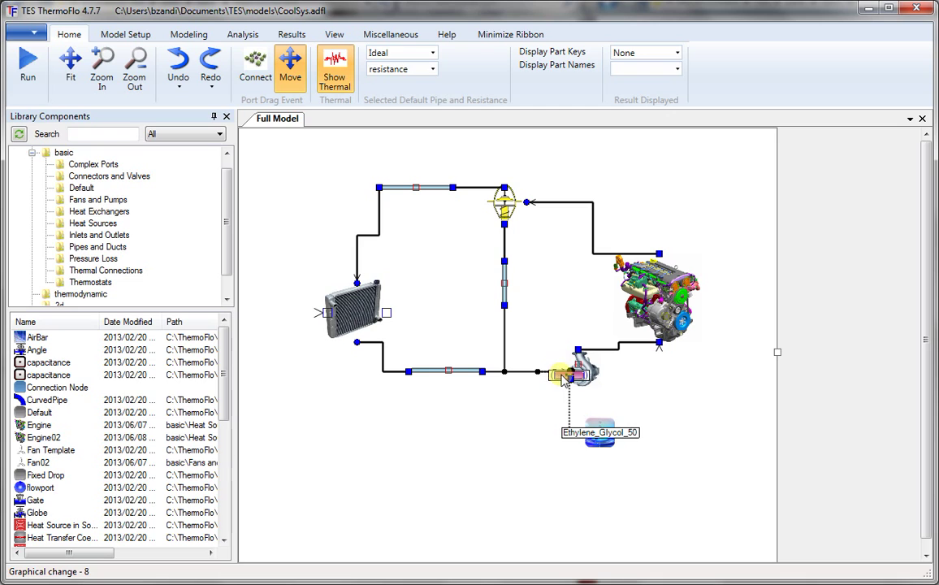
{"action": "left_click", "coordinate": [554, 372]}
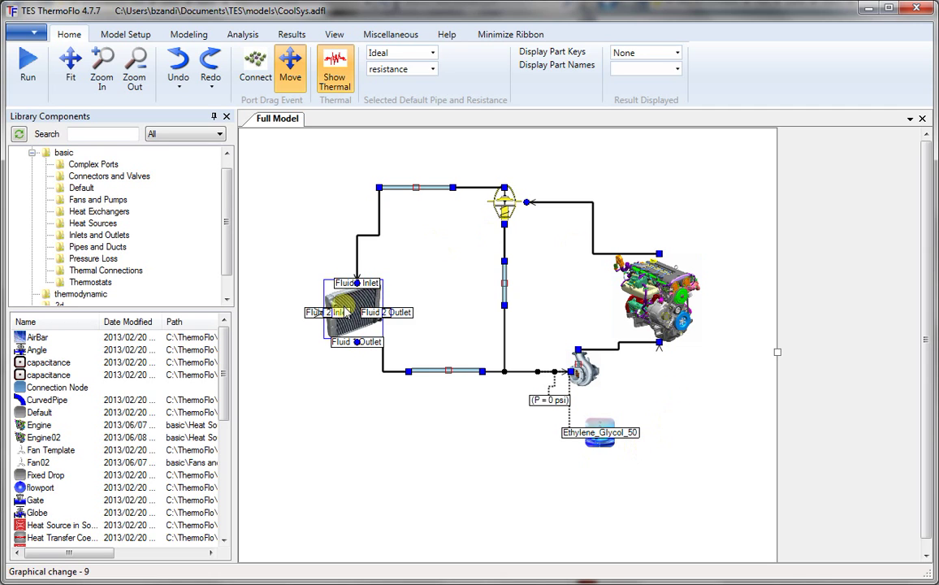
{"action": "left_click", "coordinate": [45, 401]}
- Place an Inlet left of the radiator, an Outlet to its right, and Fan02 between them
{"action": "key", "text": "i"}
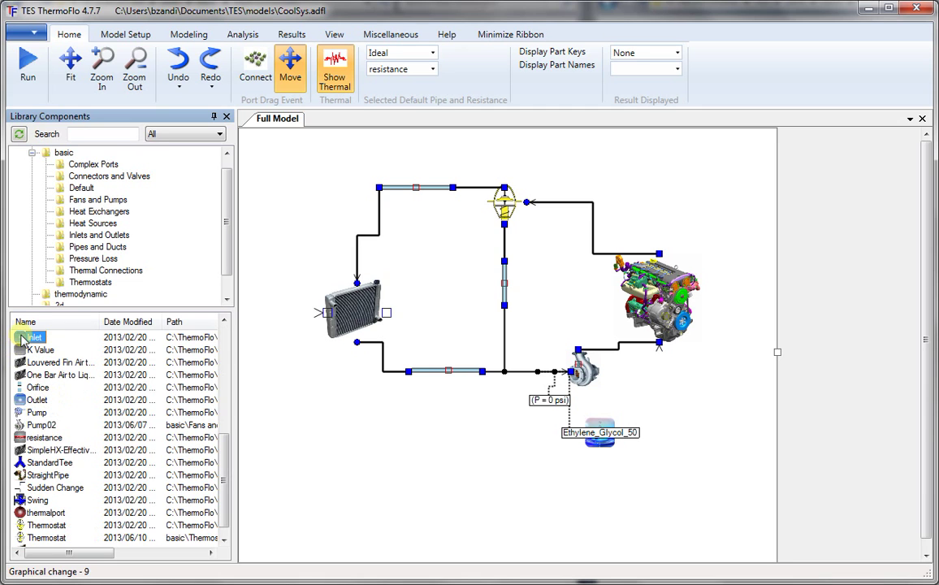
{"action": "left_click_drag", "start_coordinate": [22, 338], "coordinate": [277, 317]}
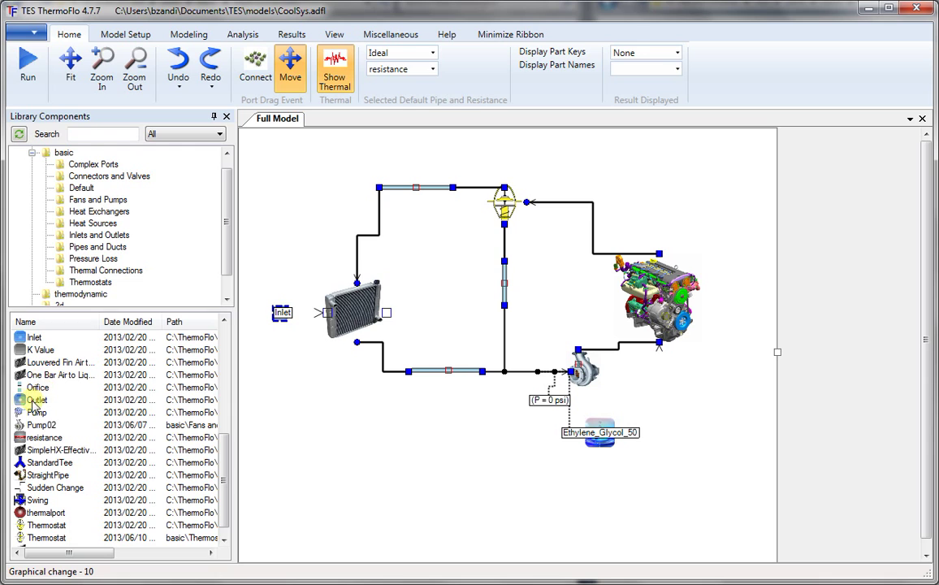
{"action": "left_click_drag", "start_coordinate": [26, 406], "coordinate": [478, 315]}
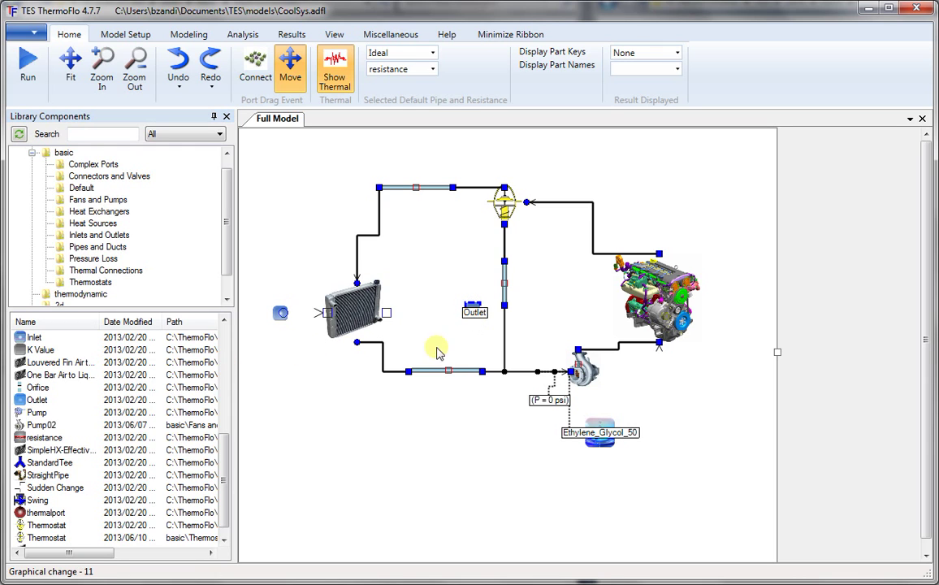
{"action": "left_click", "coordinate": [79, 200]}
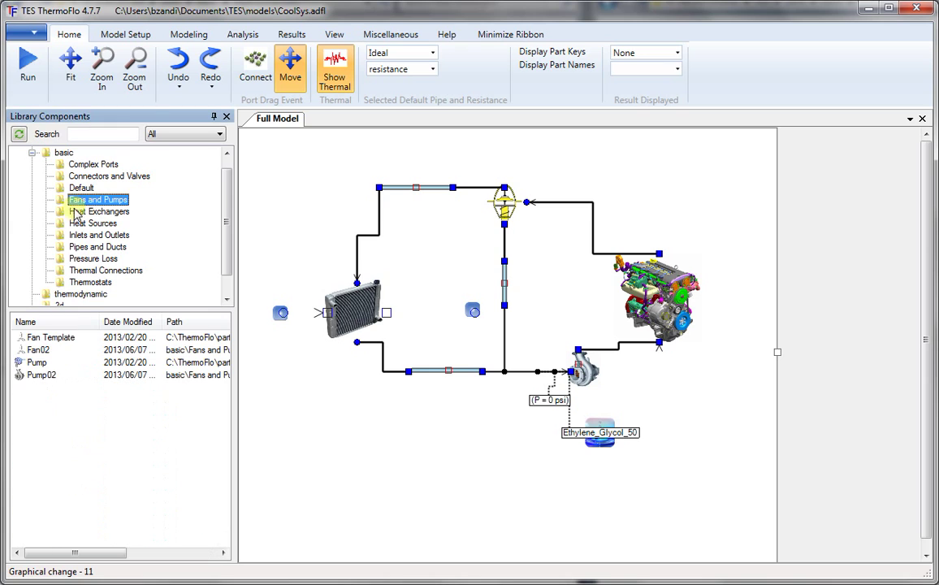
{"action": "left_click", "coordinate": [35, 350]}
{"action": "left_click_drag", "start_coordinate": [35, 350], "coordinate": [437, 318]}
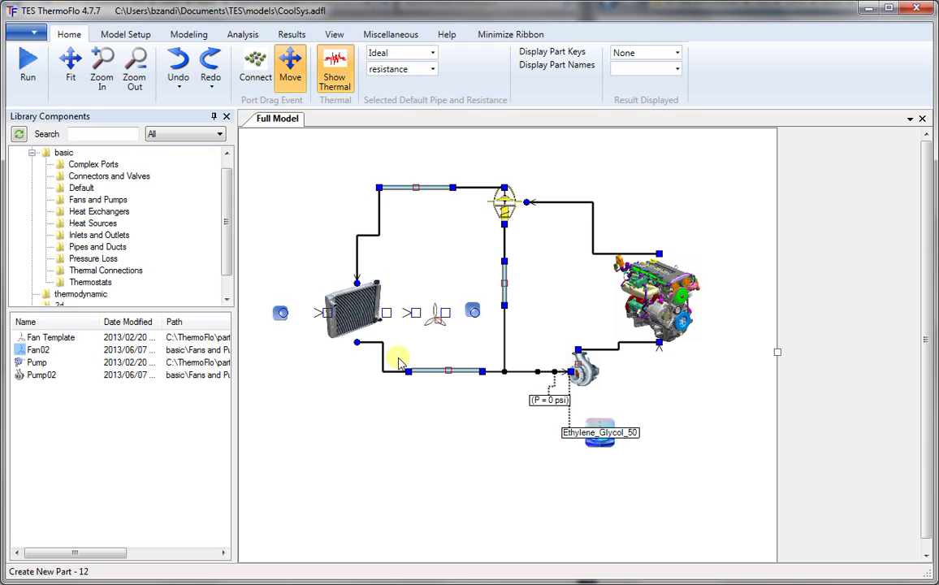
- Connect the inlet to the radiator's air inlet and the radiator's air outlet to the fan
{"action": "left_click", "coordinate": [255, 68]}
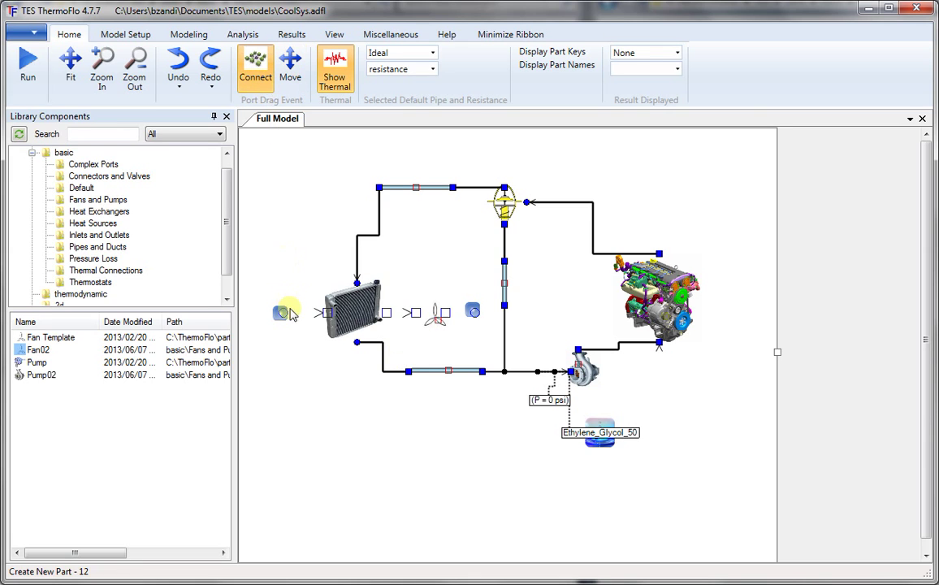
{"action": "left_click_drag", "start_coordinate": [283, 314], "coordinate": [327, 314]}
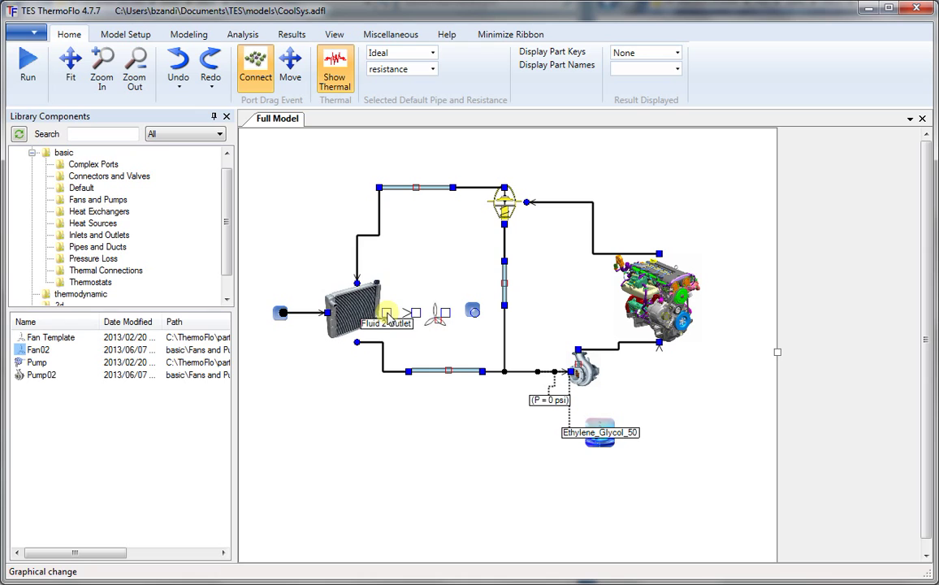
{"action": "left_click_drag", "start_coordinate": [389, 319], "coordinate": [416, 314]}
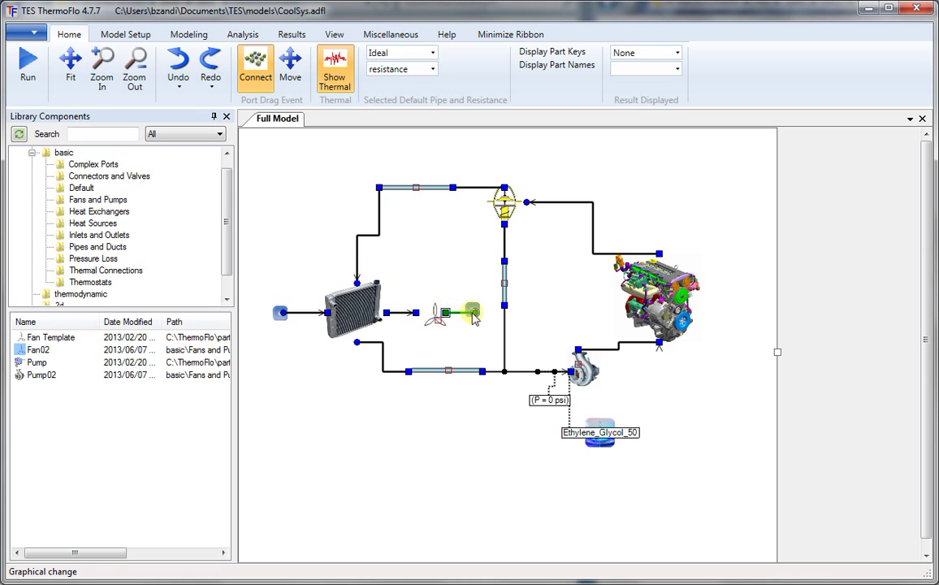
- Assign AIR as the loop fluid at the radiator's Fluid Inlet and move its marker below the radiator
{"action": "right_click", "coordinate": [326, 314]}
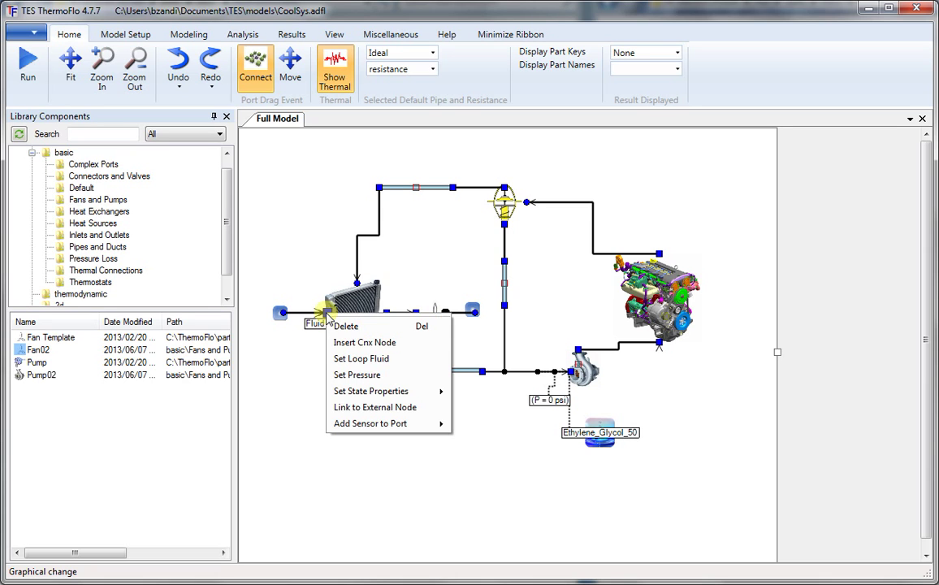
{"action": "left_click", "coordinate": [357, 358]}
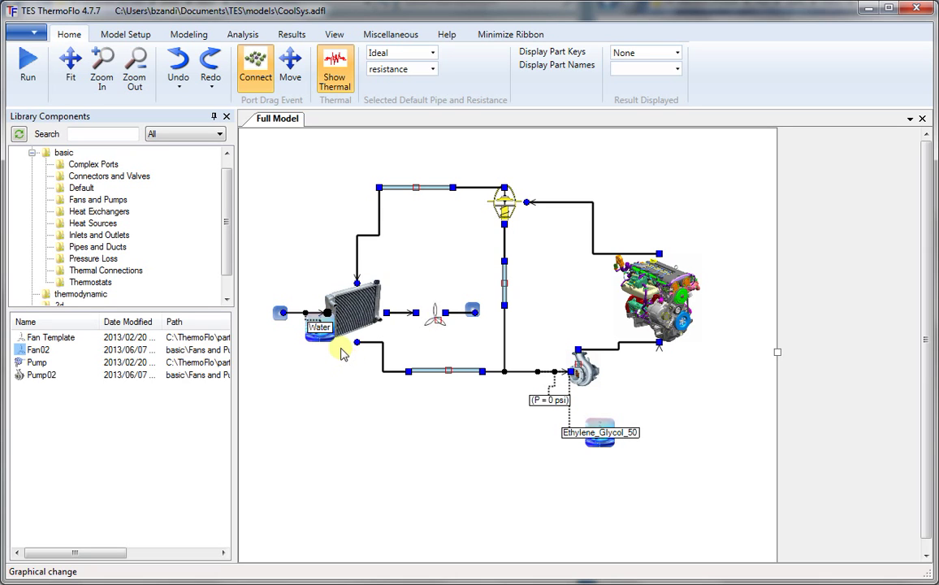
{"action": "left_click", "coordinate": [317, 335]}
{"action": "double_click", "coordinate": [315, 340]}
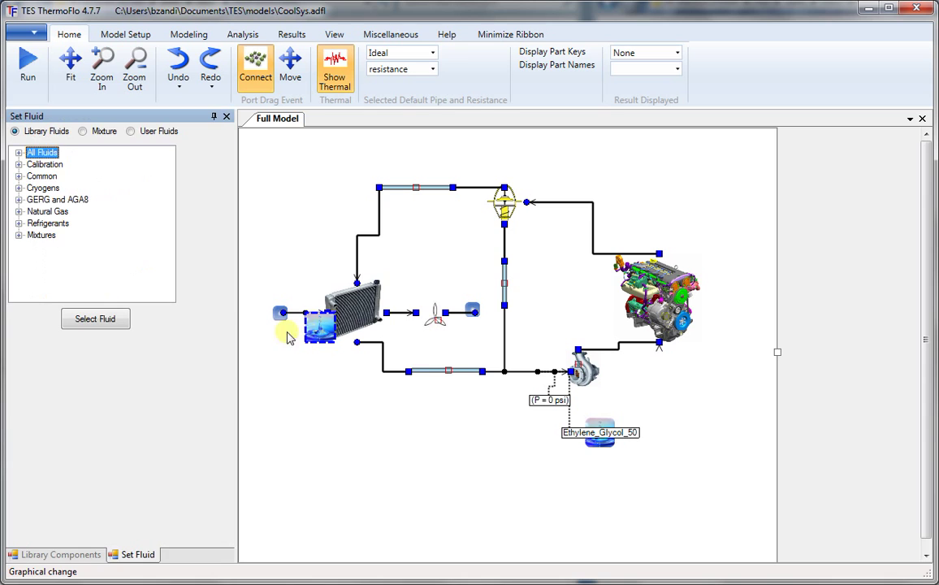
{"action": "left_click", "coordinate": [19, 153]}
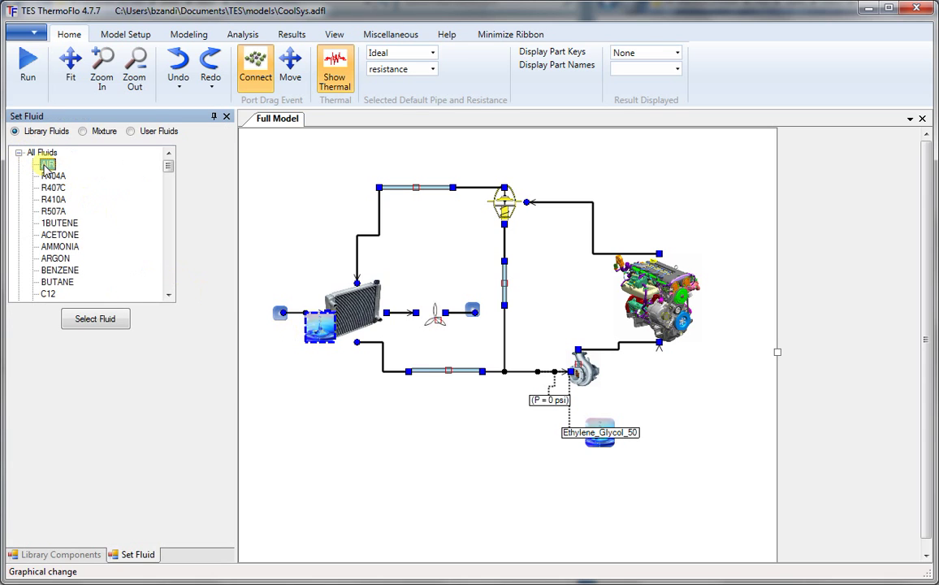
{"action": "left_click", "coordinate": [48, 164]}
{"action": "left_click", "coordinate": [102, 319]}
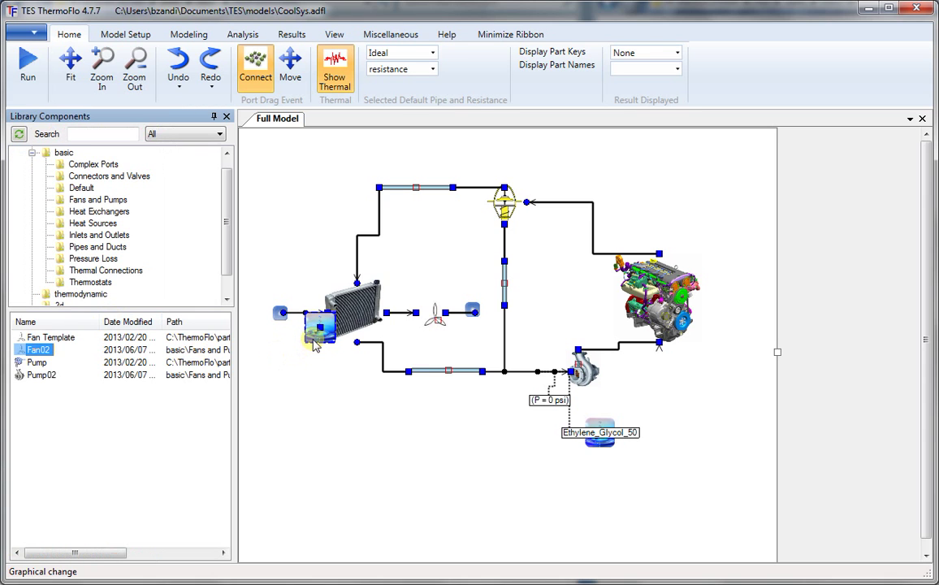
{"action": "left_click_drag", "start_coordinate": [318, 329], "coordinate": [302, 352]}
{"action": "left_click", "coordinate": [320, 400]}
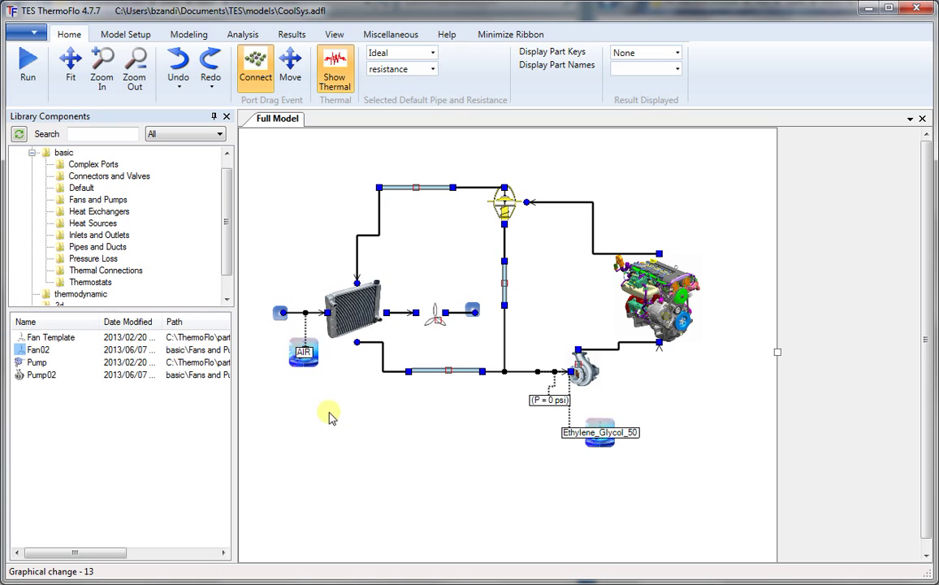
{"action": "left_click", "coordinate": [393, 461]}
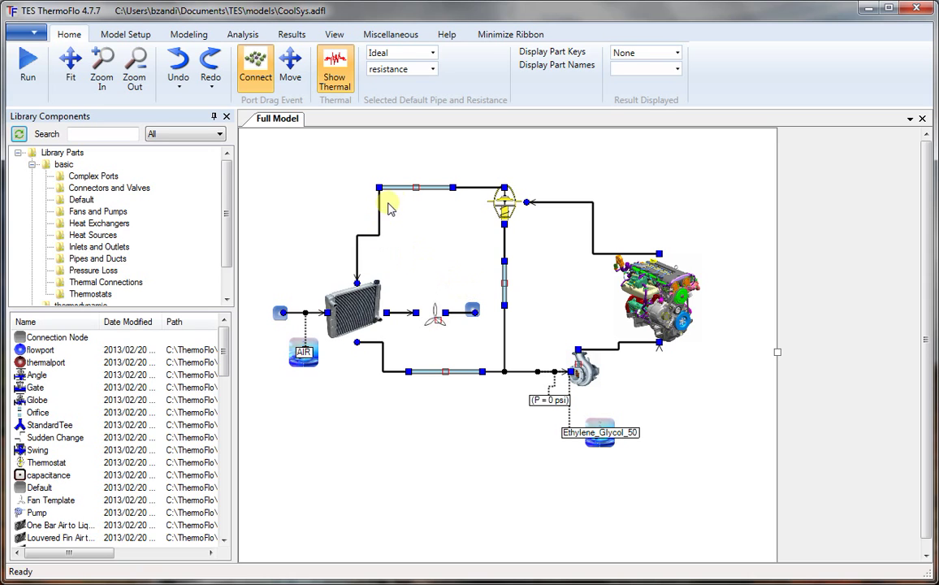
- Give the top pipe a 5 cm diameter and enable its Loss_Coefficient_K
{"action": "left_click", "coordinate": [429, 191]}
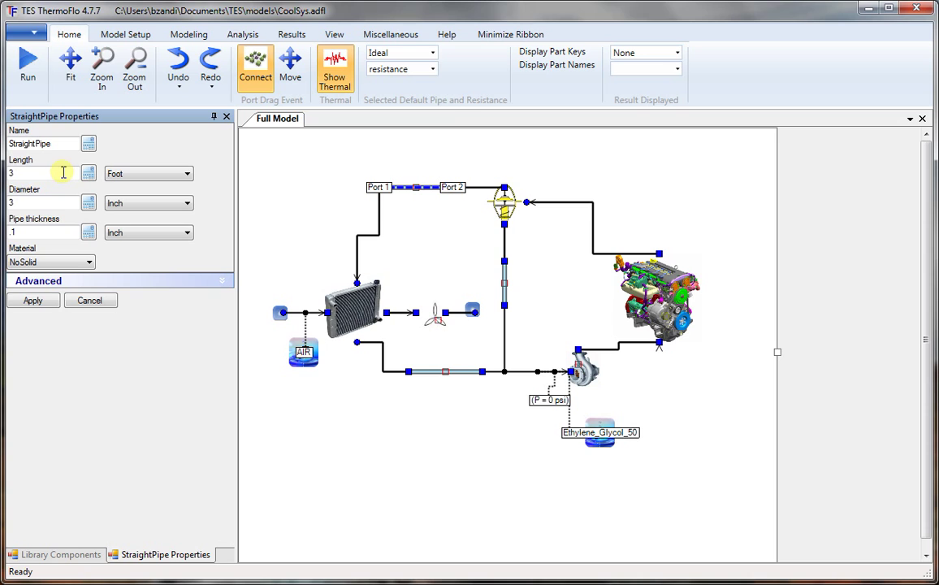
{"action": "double_click", "coordinate": [12, 202]}
{"action": "type", "text": "5"}
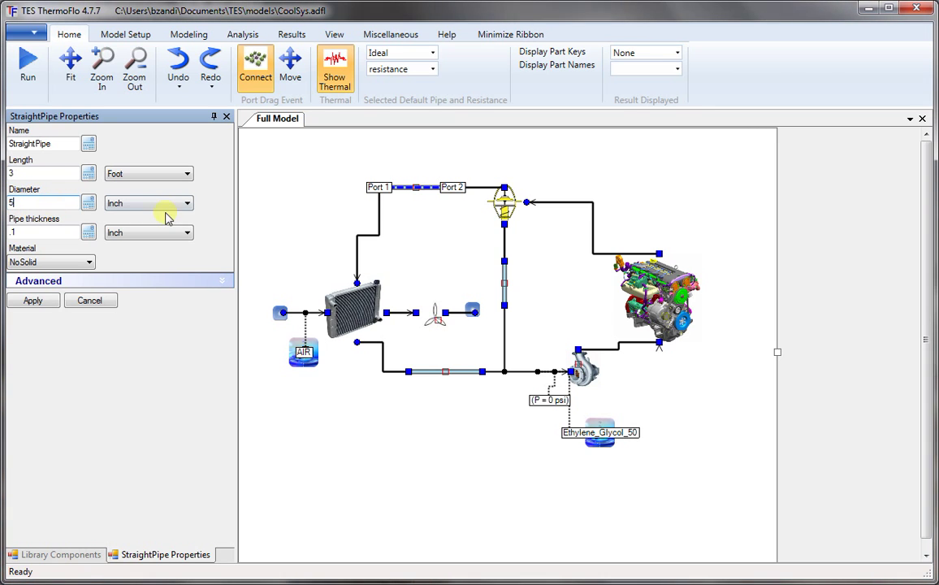
{"action": "left_click", "coordinate": [171, 204]}
{"action": "left_click", "coordinate": [140, 235]}
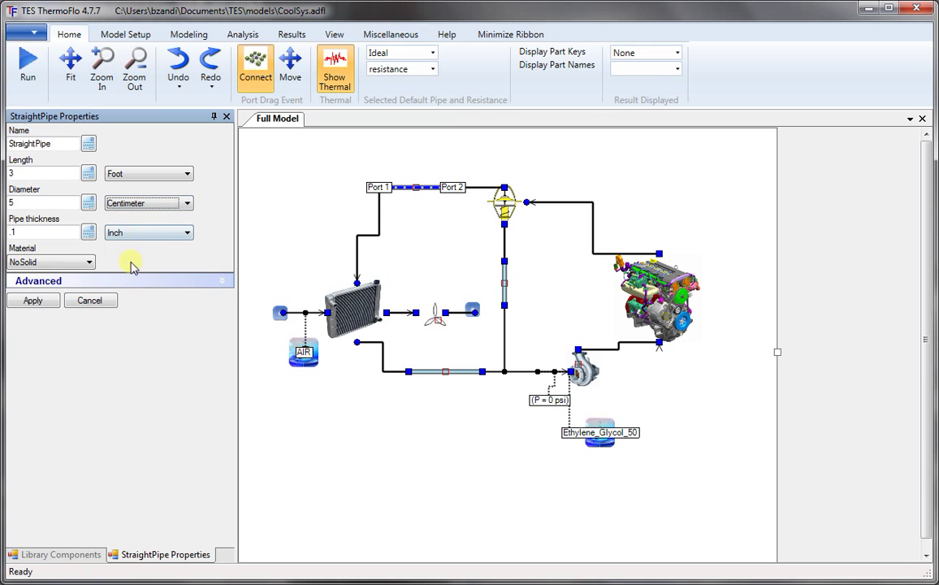
{"action": "left_click", "coordinate": [146, 280]}
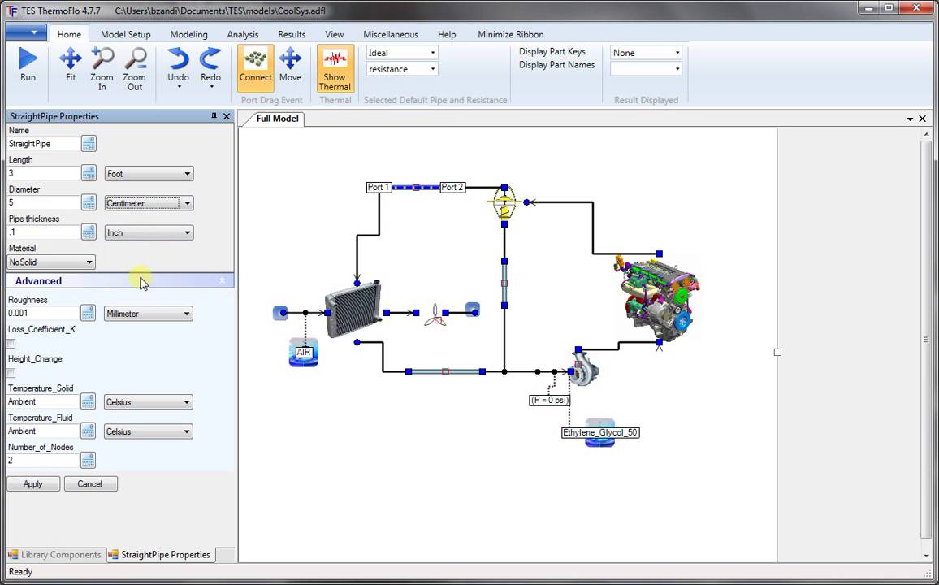
{"action": "left_click", "coordinate": [11, 344]}
{"action": "left_click_drag", "start_coordinate": [29, 346], "coordinate": [11, 343]}
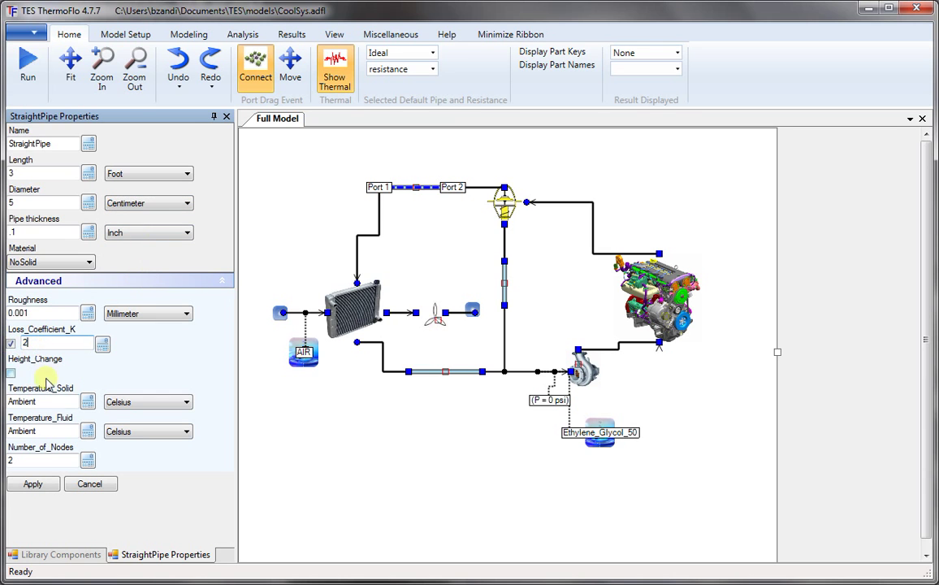
{"action": "left_click", "coordinate": [36, 484]}
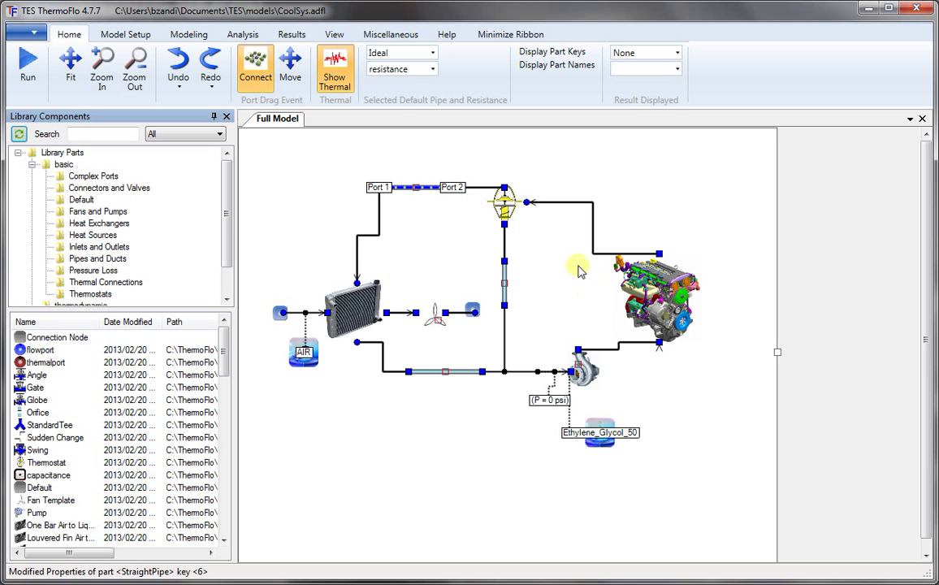
- Set the bottom pipe to length 2, diameter 5 cm, with a loss coefficient K of 1
{"action": "double_click", "coordinate": [432, 375]}
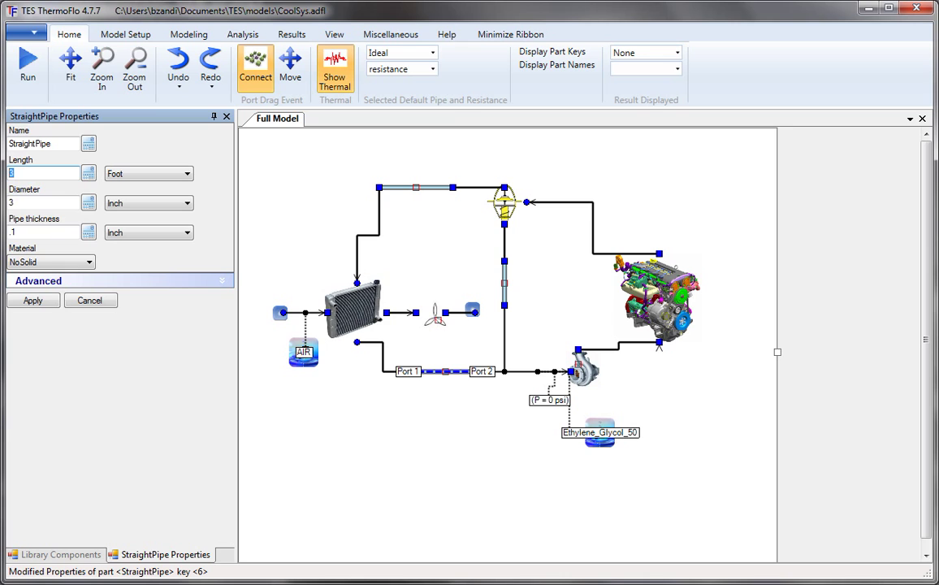
{"action": "type", "text": "2"}
{"action": "key", "text": "Tab"}
{"action": "type", "text": "5"}
{"action": "left_click", "coordinate": [151, 203]}
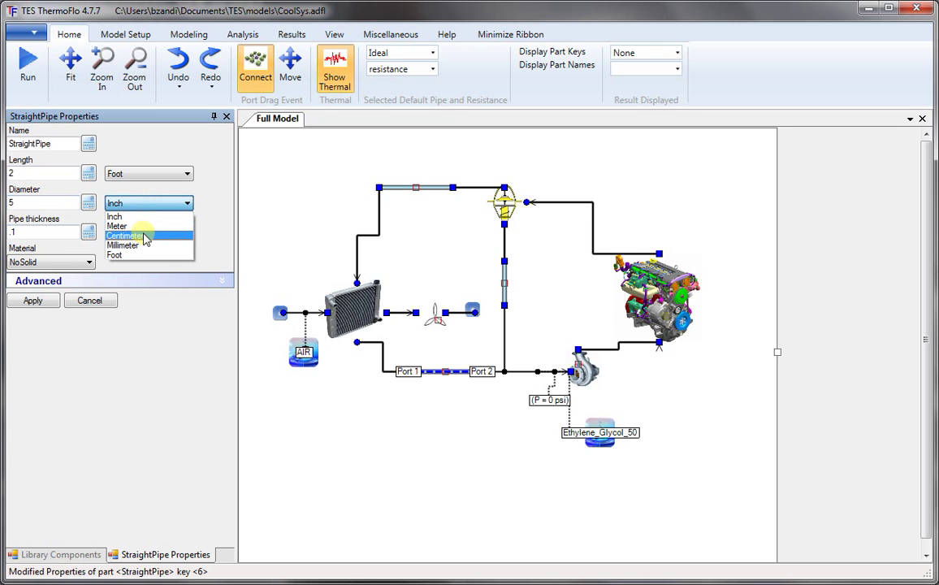
{"action": "left_click", "coordinate": [145, 236]}
{"action": "left_click", "coordinate": [98, 285]}
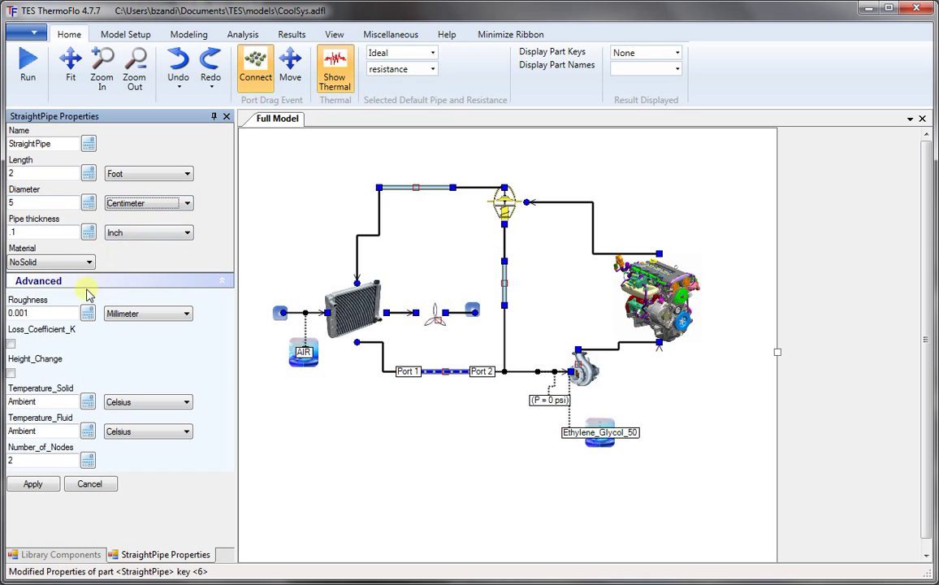
{"action": "left_click", "coordinate": [11, 343]}
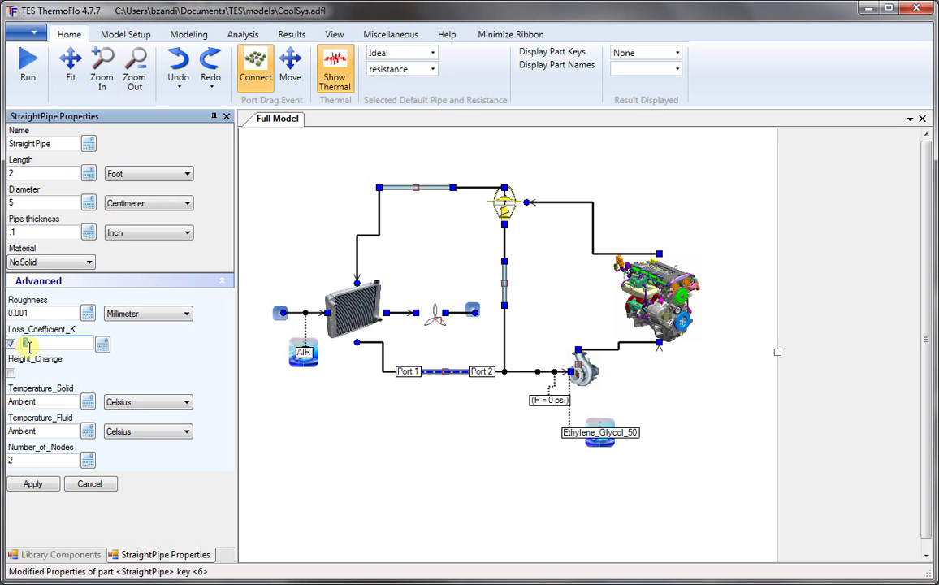
{"action": "type", "text": "1"}
{"action": "left_click", "coordinate": [39, 484]}
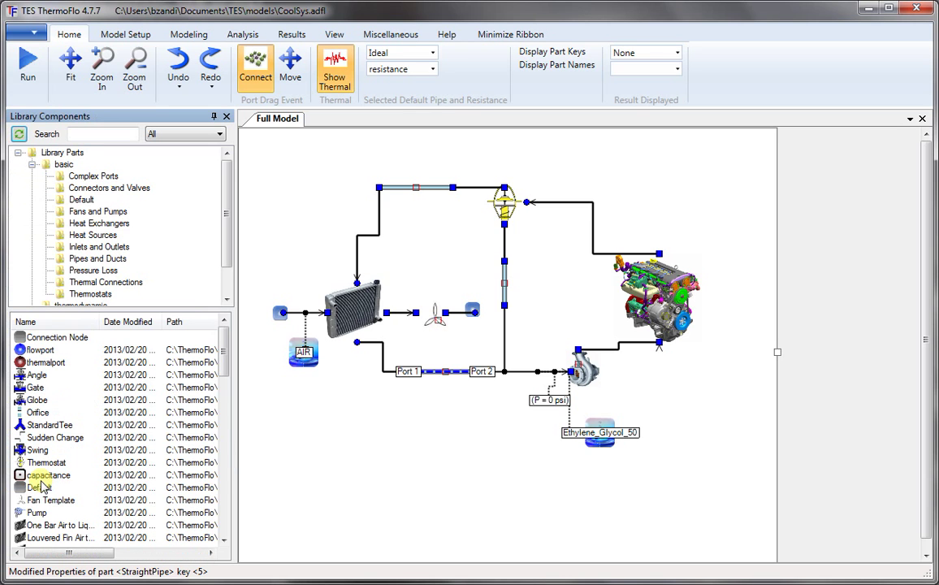
- Set the vertical pipe to 1 ft length, 1 in diameter, with K of 2
{"action": "double_click", "coordinate": [505, 280]}
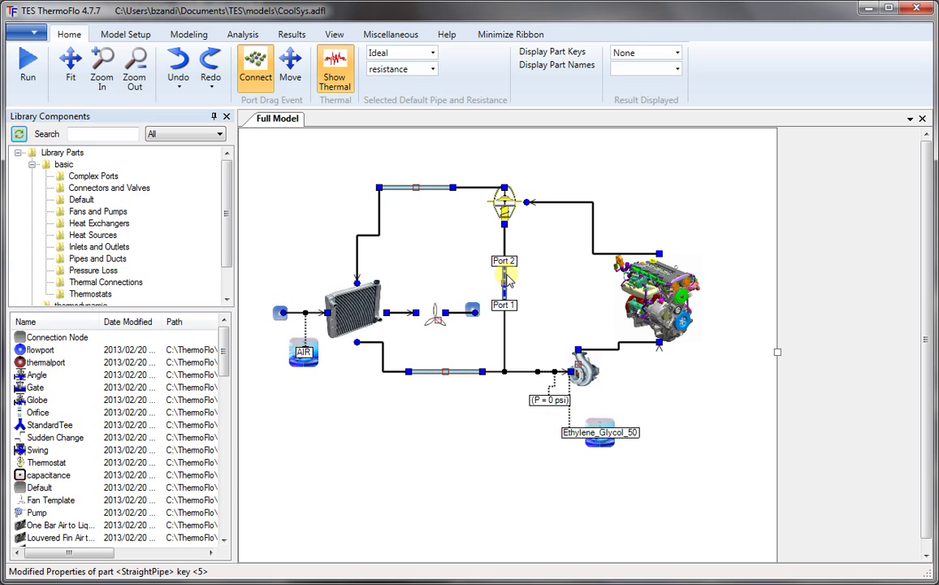
{"action": "double_click", "coordinate": [10, 173]}
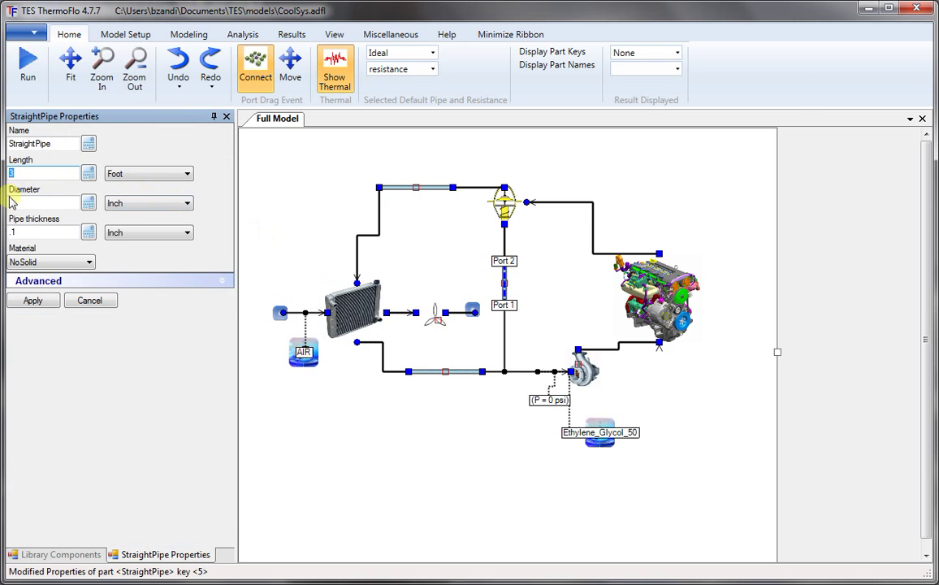
{"action": "double_click", "coordinate": [16, 203]}
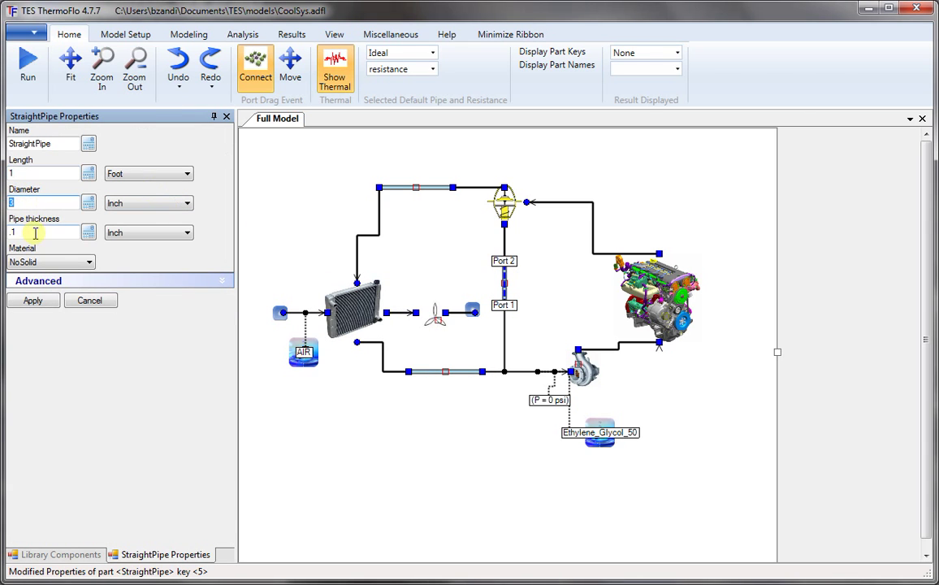
{"action": "type", "text": "1"}
{"action": "left_click", "coordinate": [80, 280]}
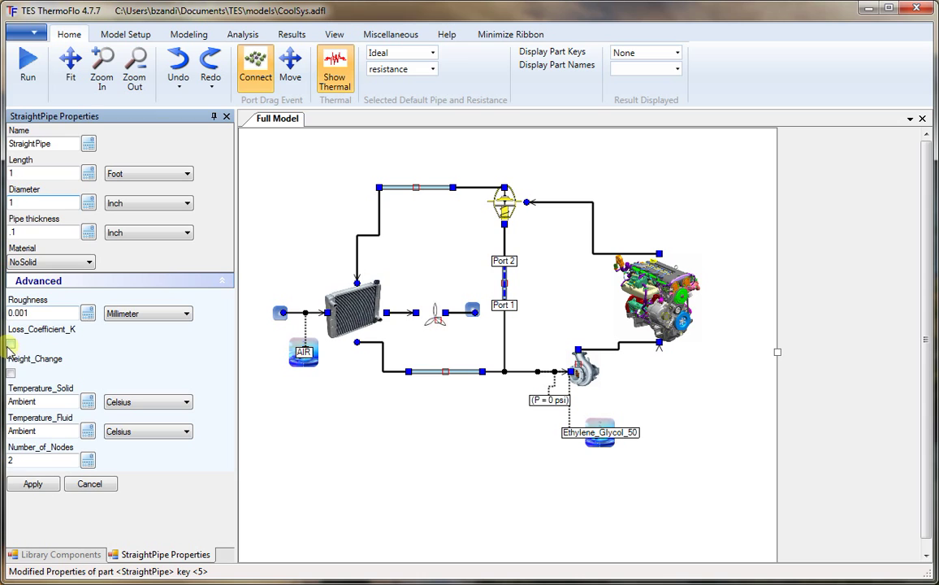
{"action": "left_click", "coordinate": [10, 345]}
{"action": "type", "text": "2"}
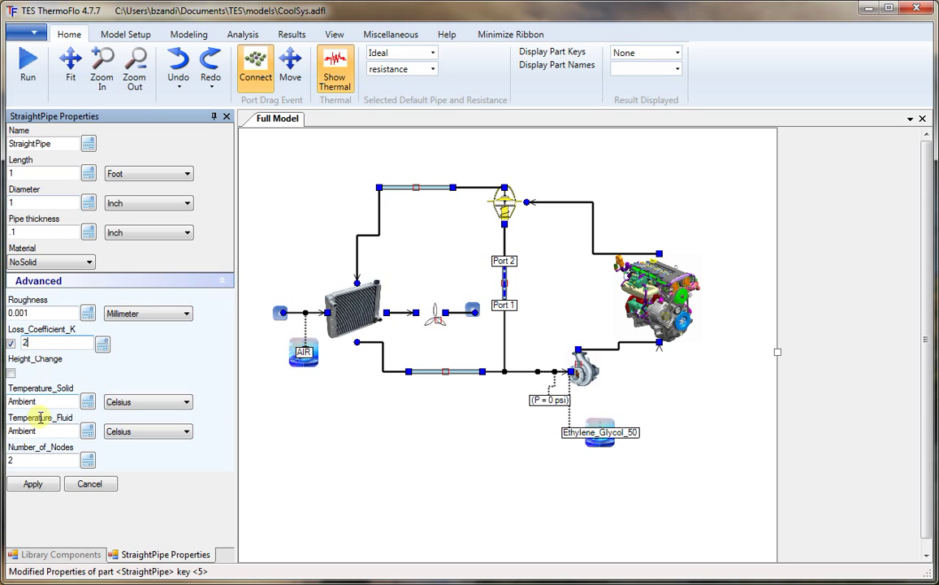
{"action": "left_click", "coordinate": [33, 484]}
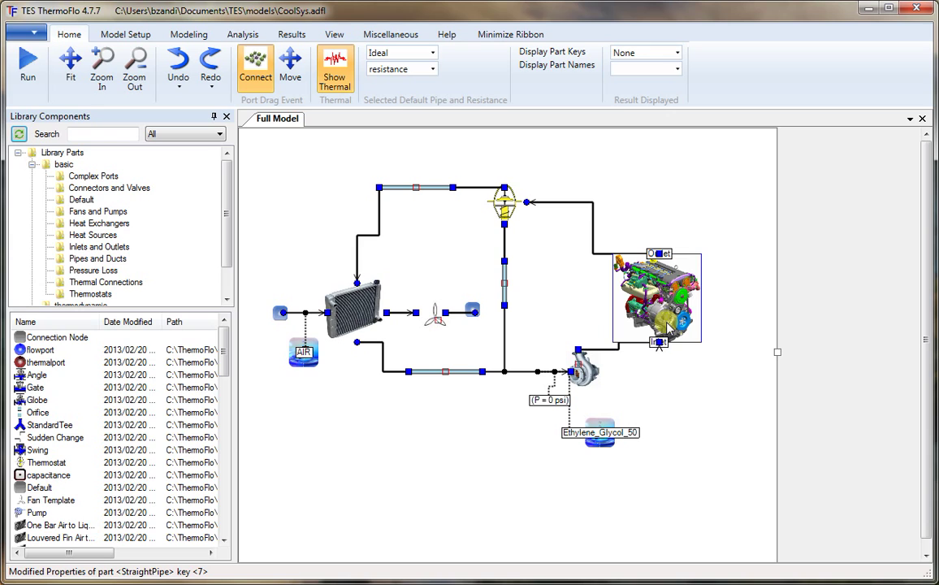
- Keep the pump on Fixed Flow and set its flow rate to 30 GPM
{"action": "left_click", "coordinate": [591, 377]}
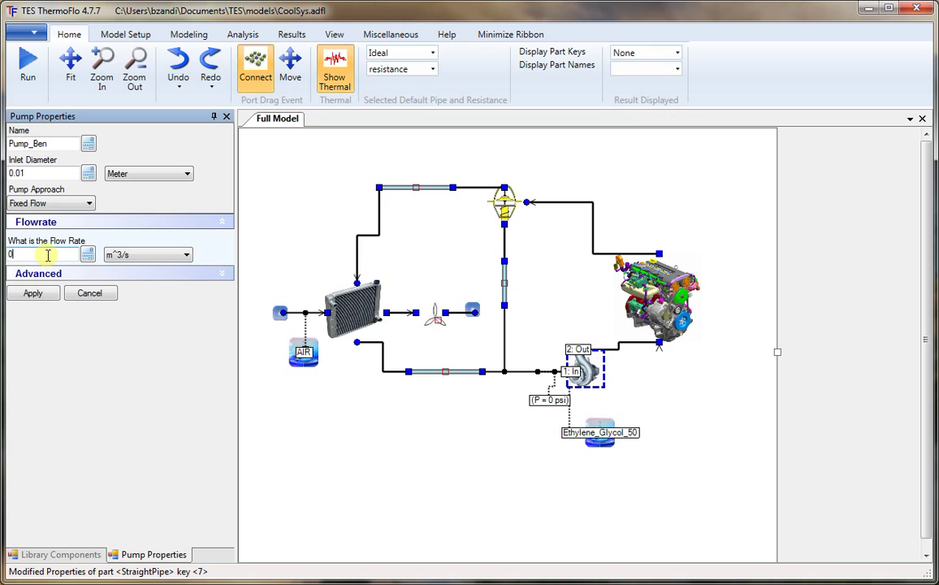
{"action": "left_click", "coordinate": [74, 203]}
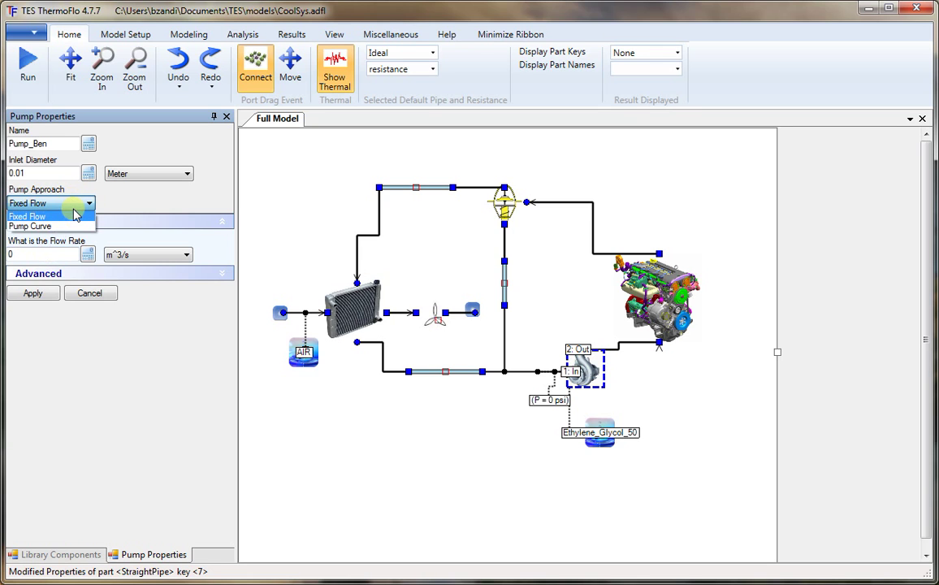
{"action": "left_click", "coordinate": [57, 216]}
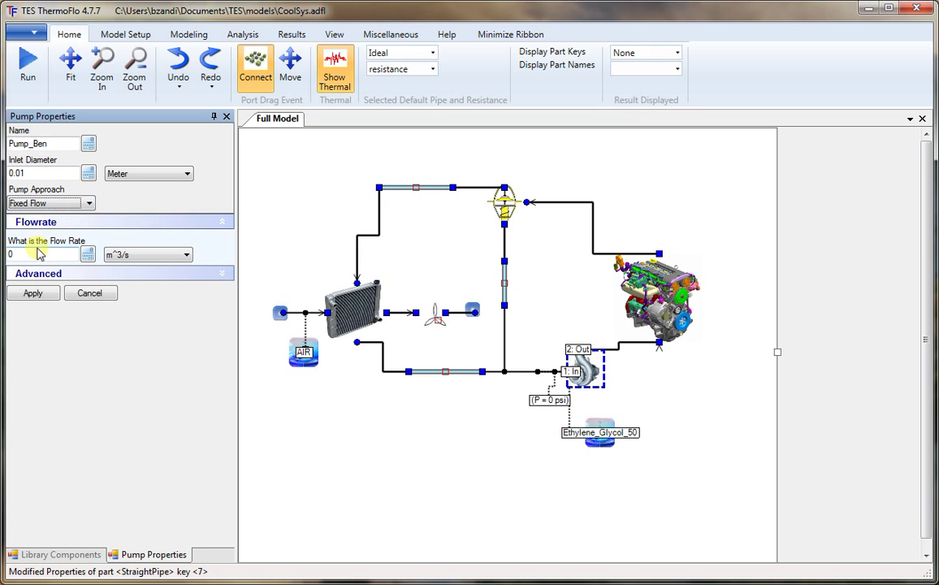
{"action": "double_click", "coordinate": [17, 255]}
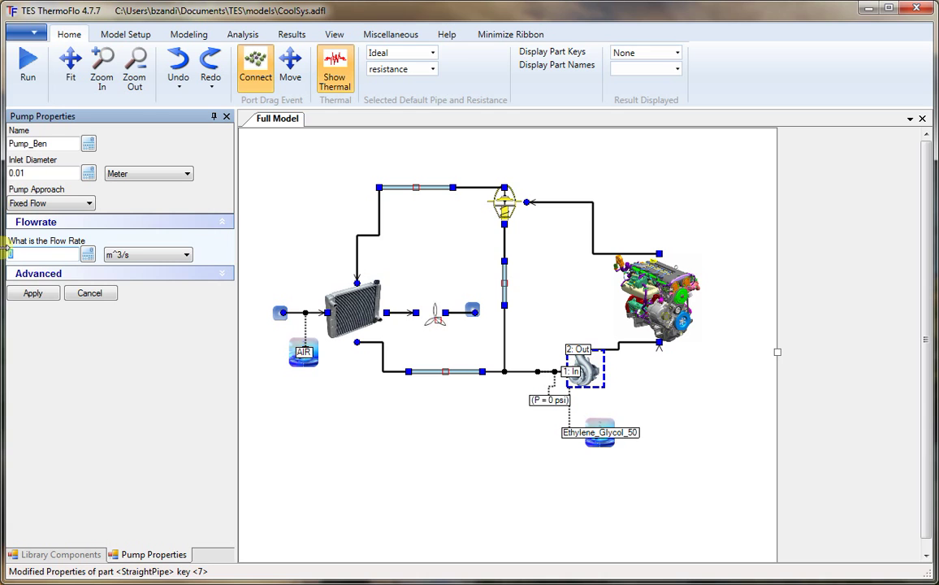
{"action": "type", "text": "30"}
{"action": "left_click", "coordinate": [132, 256]}
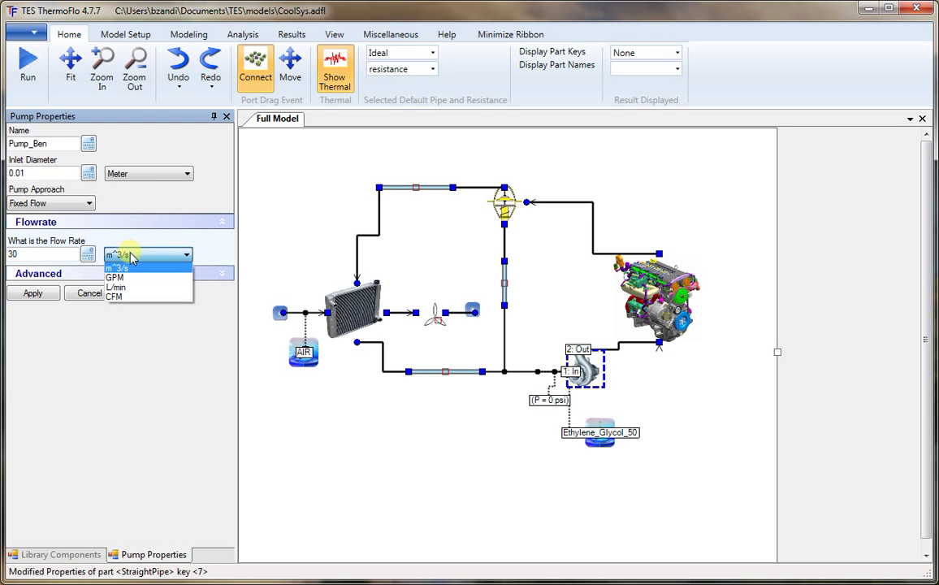
{"action": "left_click", "coordinate": [122, 270]}
{"action": "left_click", "coordinate": [37, 293]}
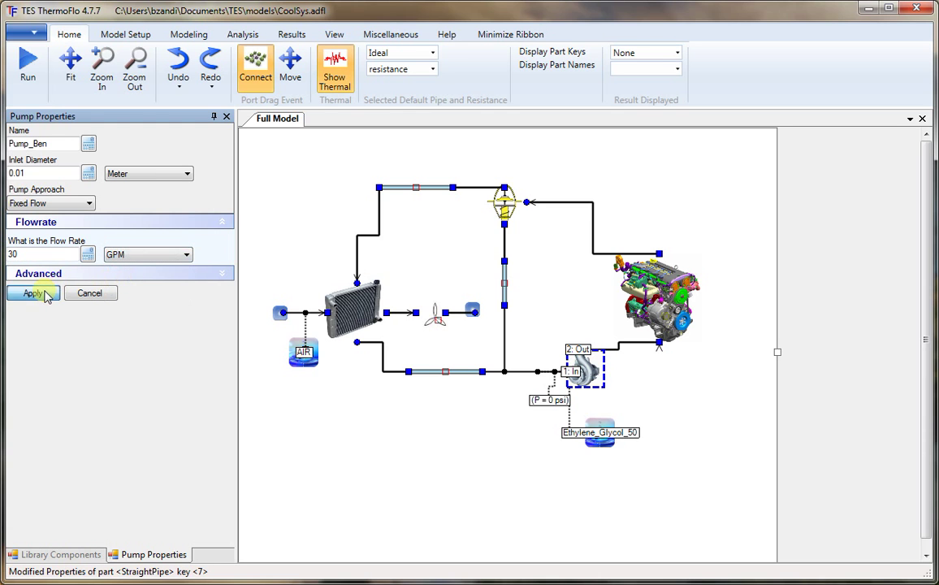
- Set Engine02 mass to 400 kg and heat to coolant 85 kW, then apply the thermostat properties
{"action": "double_click", "coordinate": [654, 307]}
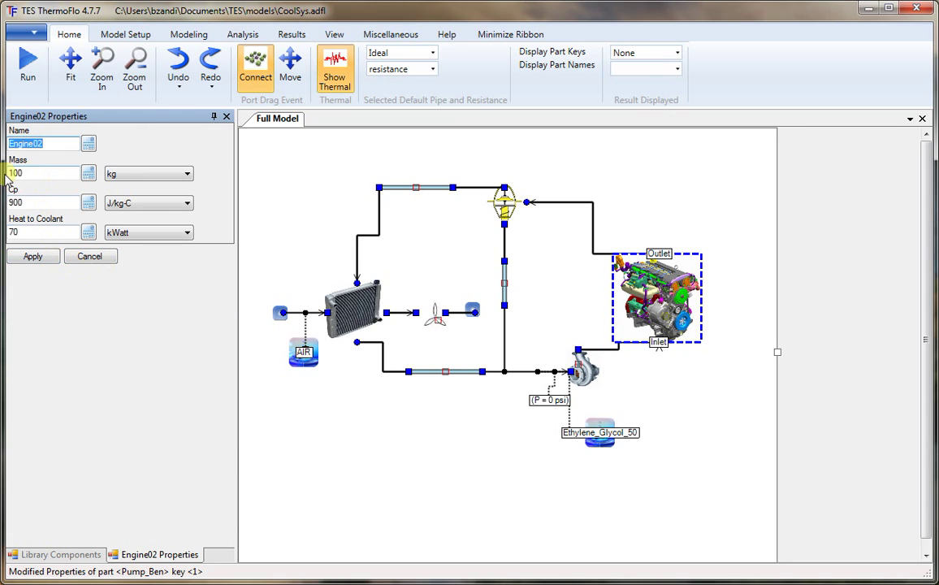
{"action": "double_click", "coordinate": [44, 171]}
{"action": "type", "text": "4"}
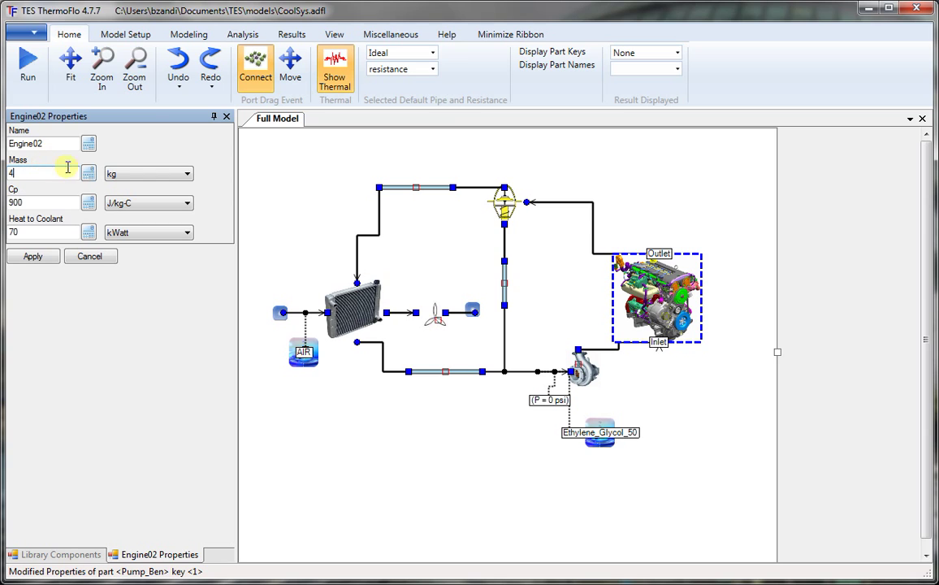
{"action": "type", "text": "00"}
{"action": "double_click", "coordinate": [68, 233]}
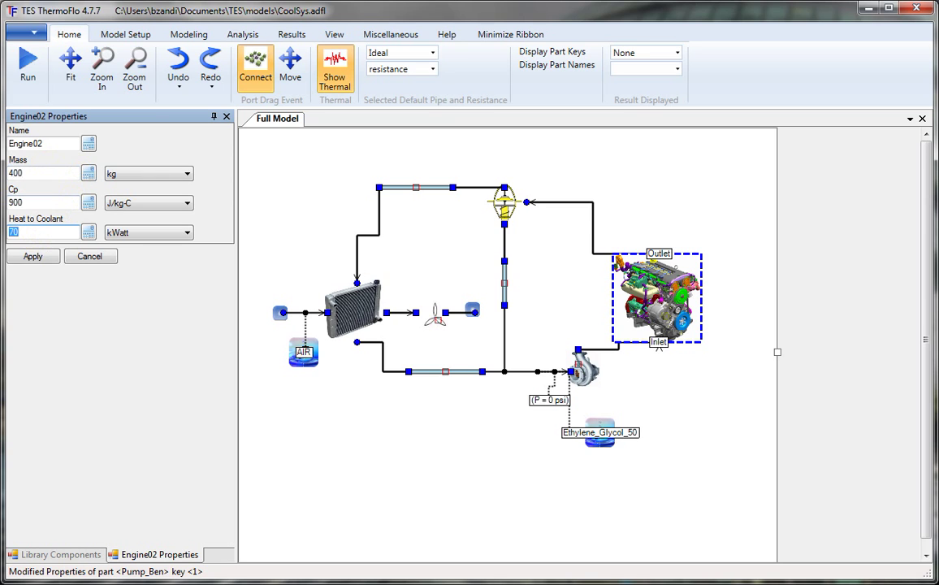
{"action": "left_click", "coordinate": [41, 260]}
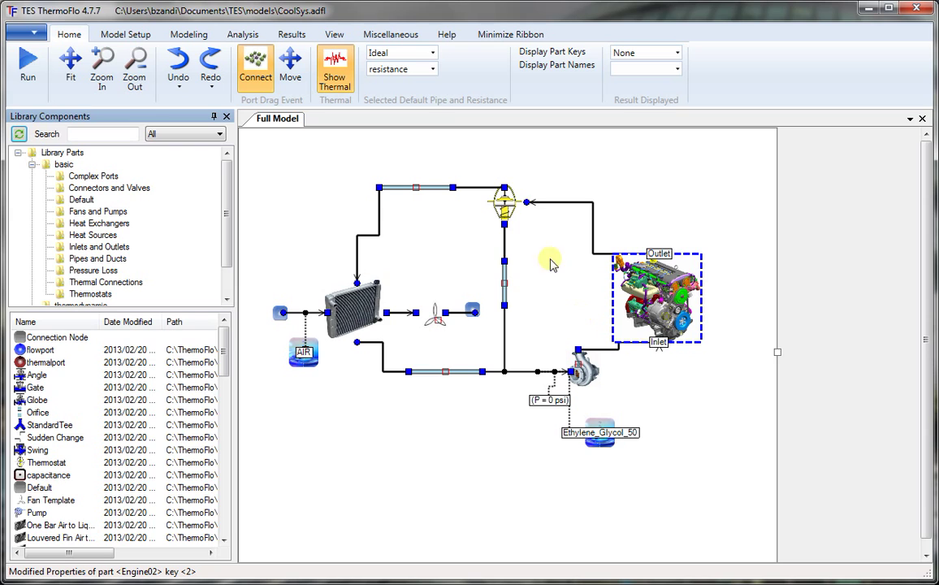
{"action": "double_click", "coordinate": [509, 211]}
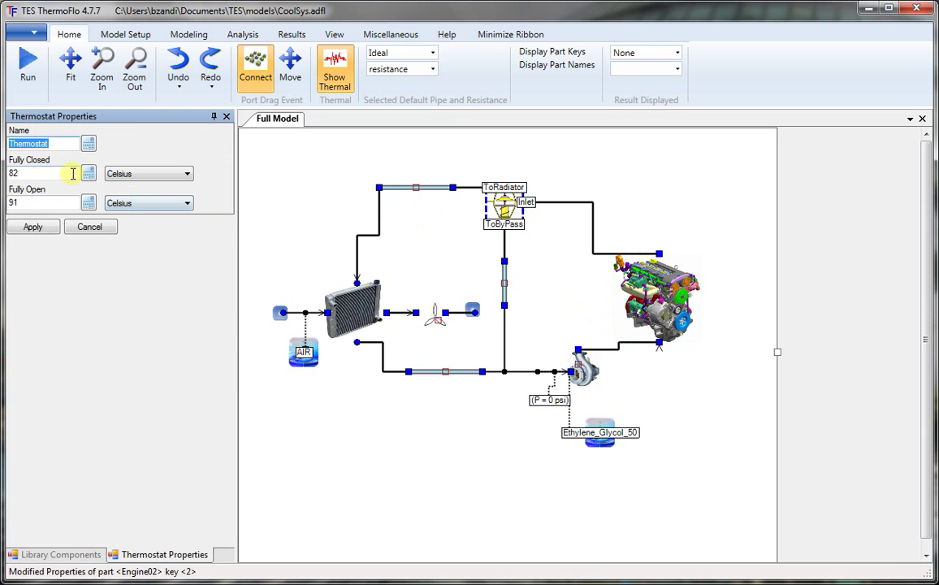
{"action": "left_click", "coordinate": [32, 226]}
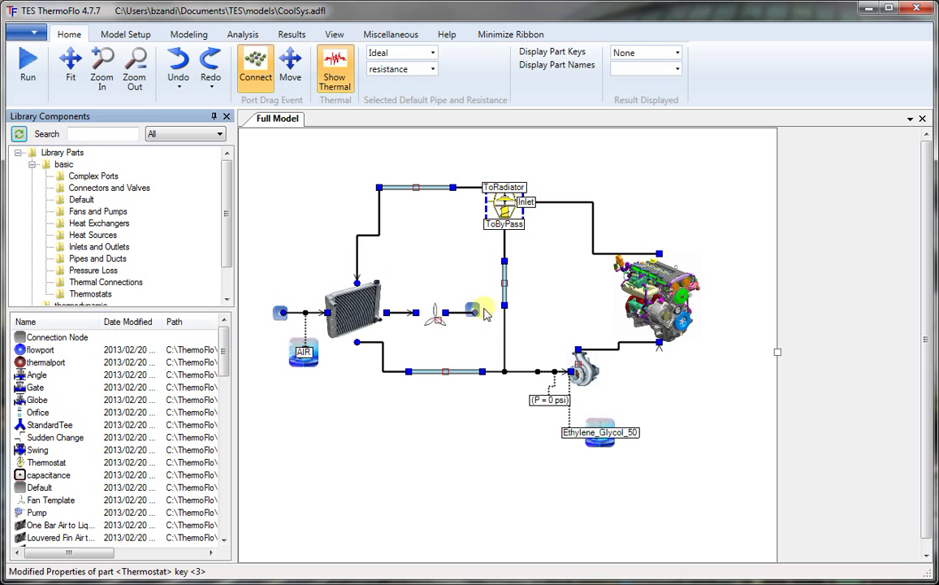
- Set Fan02's Pump Approach to Fixed Flow with a 2350 CFM flow rate
{"action": "left_click", "coordinate": [437, 322]}
{"action": "double_click", "coordinate": [438, 321]}
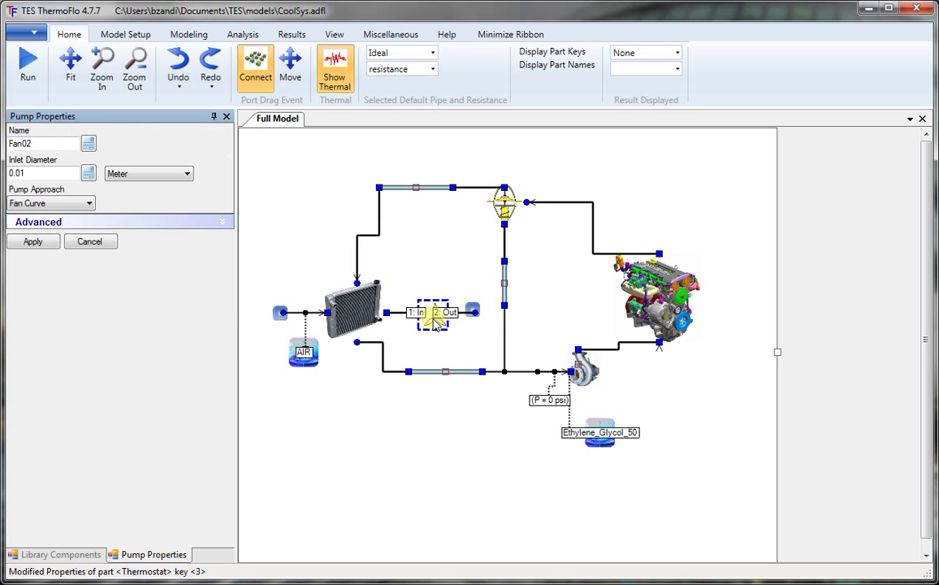
{"action": "left_click", "coordinate": [65, 204]}
{"action": "left_click", "coordinate": [60, 226]}
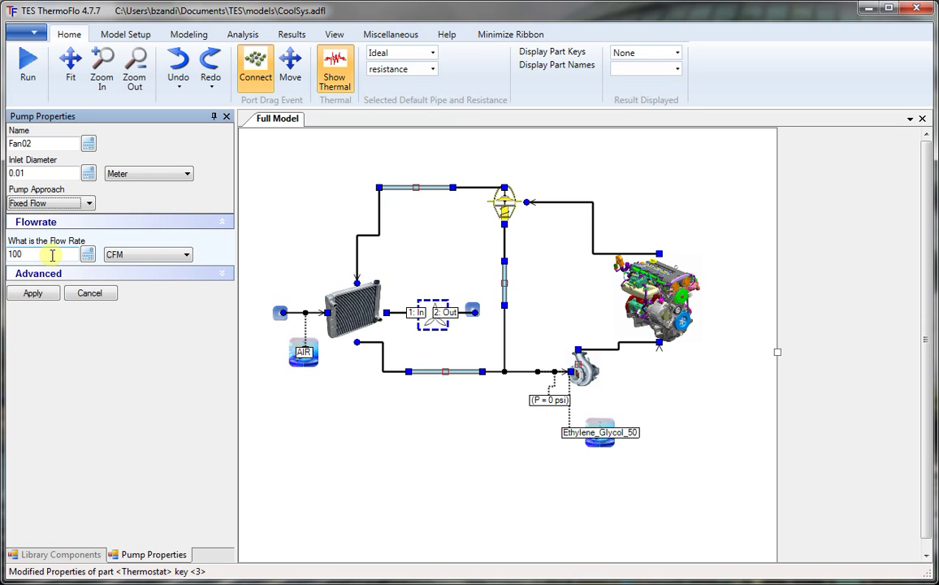
{"action": "key", "text": "Tab"}
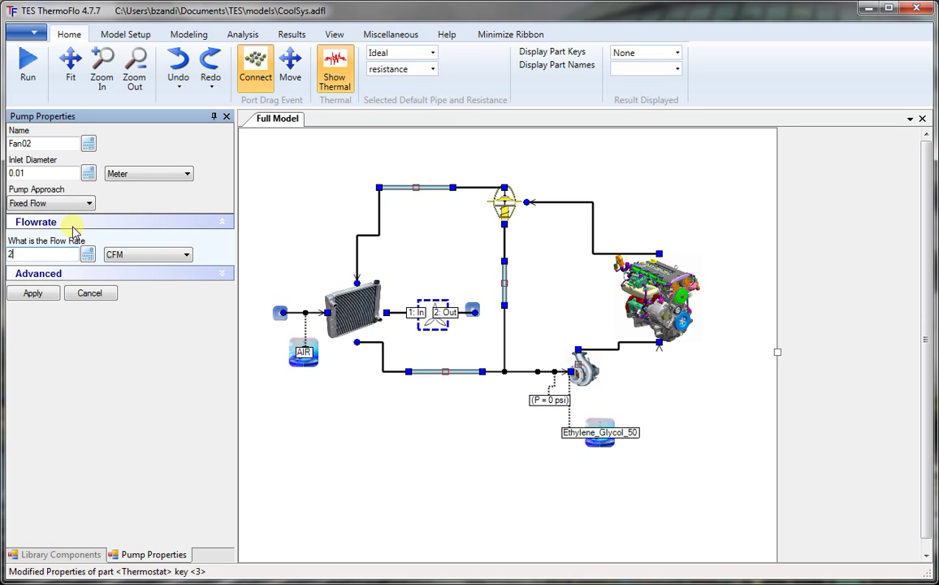
{"action": "type", "text": "2350"}
{"action": "left_click", "coordinate": [34, 294]}
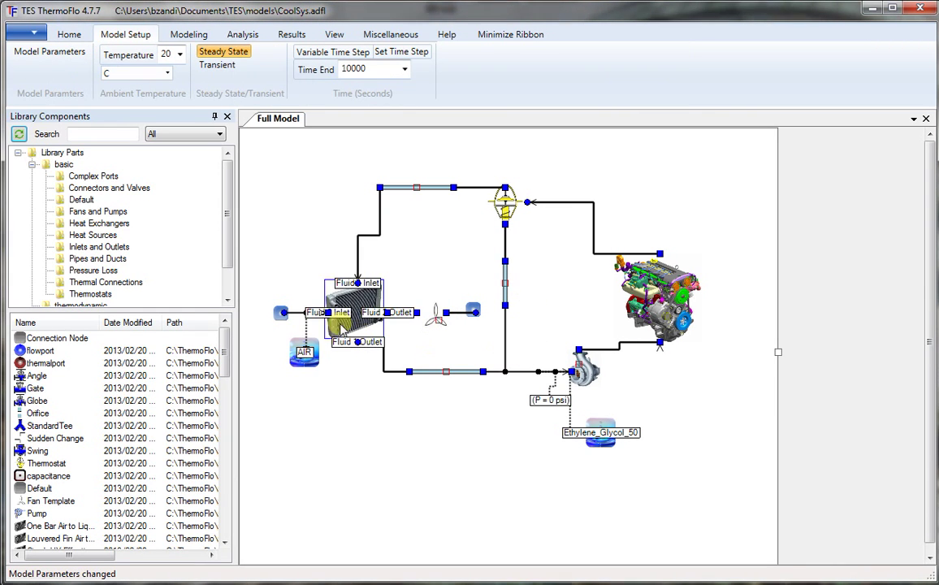
- Create a new table named TimeStep with solver time TIME$ as its independent variable
{"action": "left_click", "coordinate": [179, 37]}
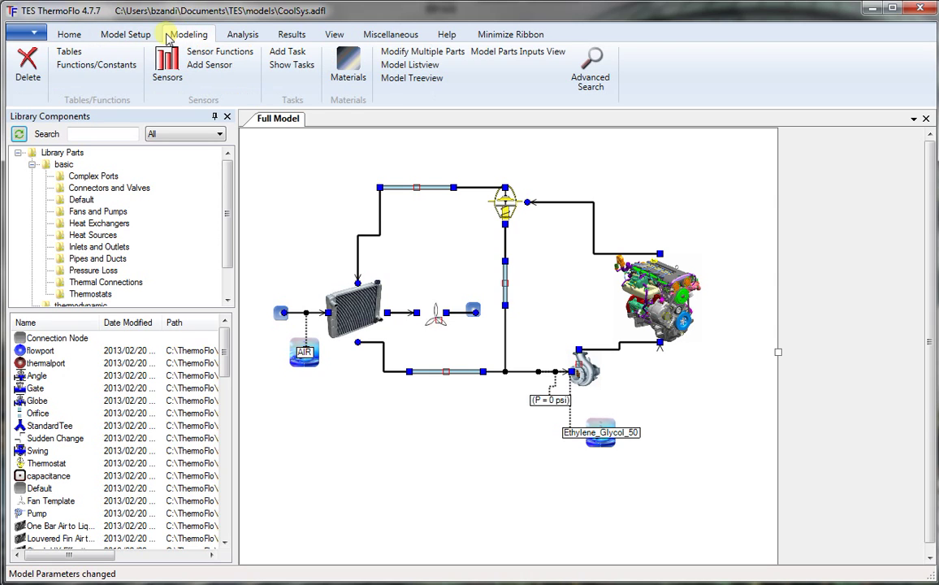
{"action": "left_click", "coordinate": [73, 54]}
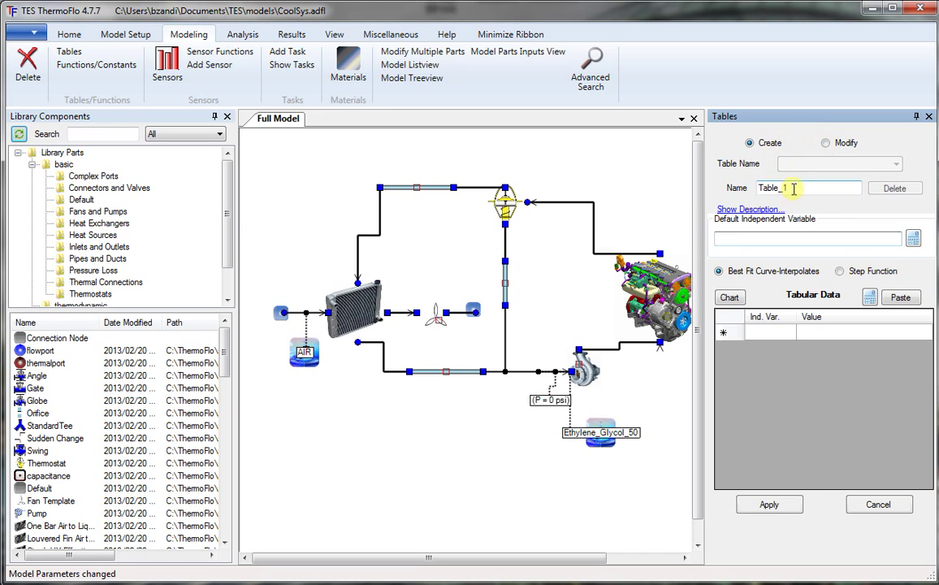
{"action": "key", "text": "shift+Tab"}
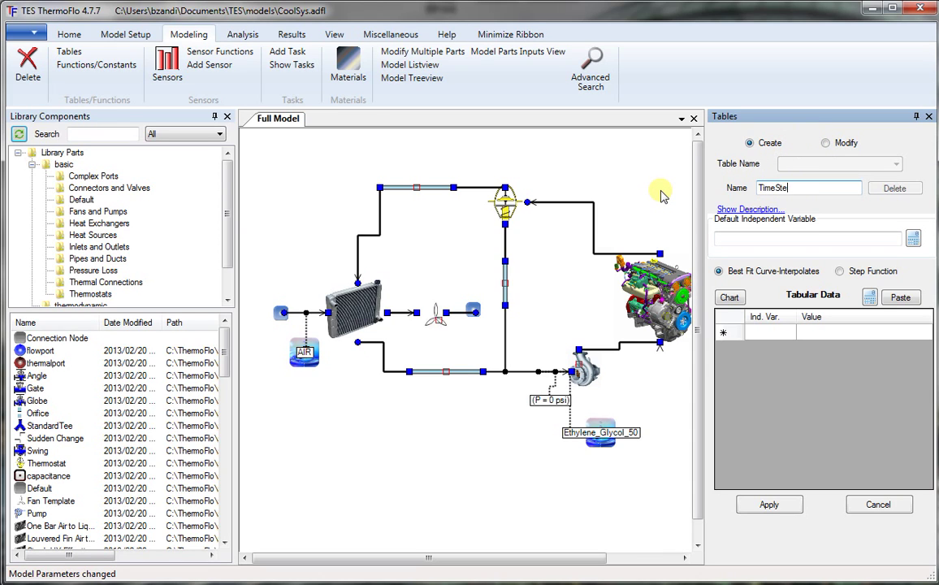
{"action": "left_click", "coordinate": [914, 239]}
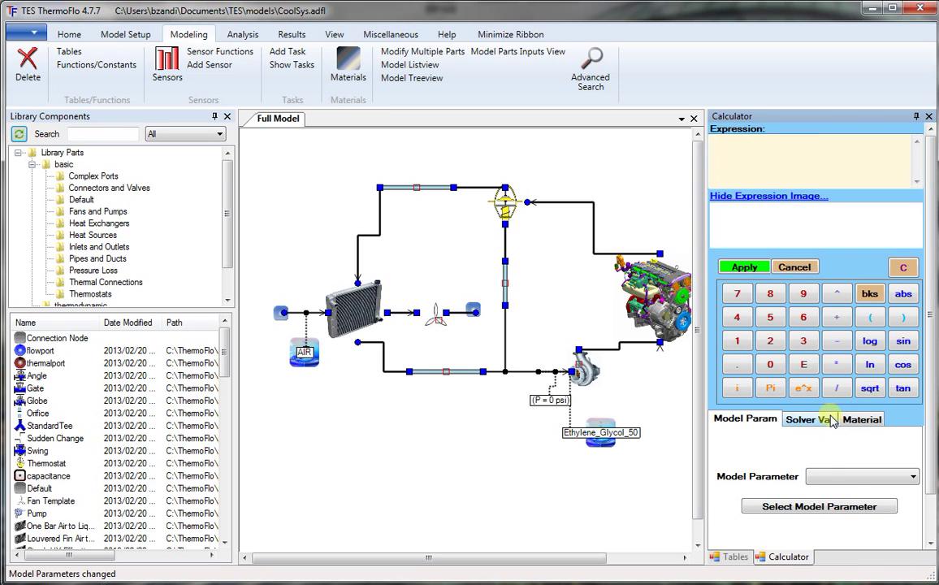
{"action": "left_click", "coordinate": [809, 369]}
{"action": "left_click", "coordinate": [812, 393]}
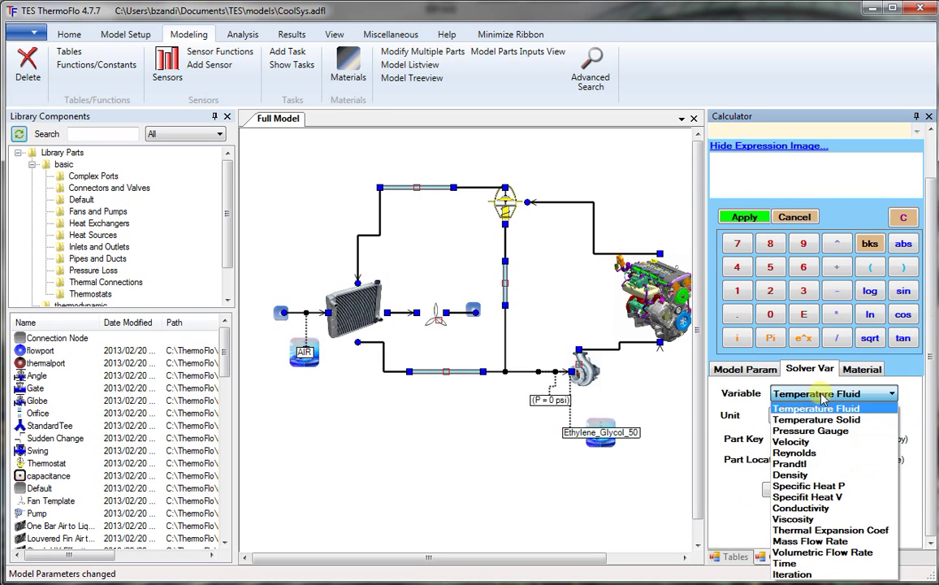
{"action": "left_click", "coordinate": [789, 565]}
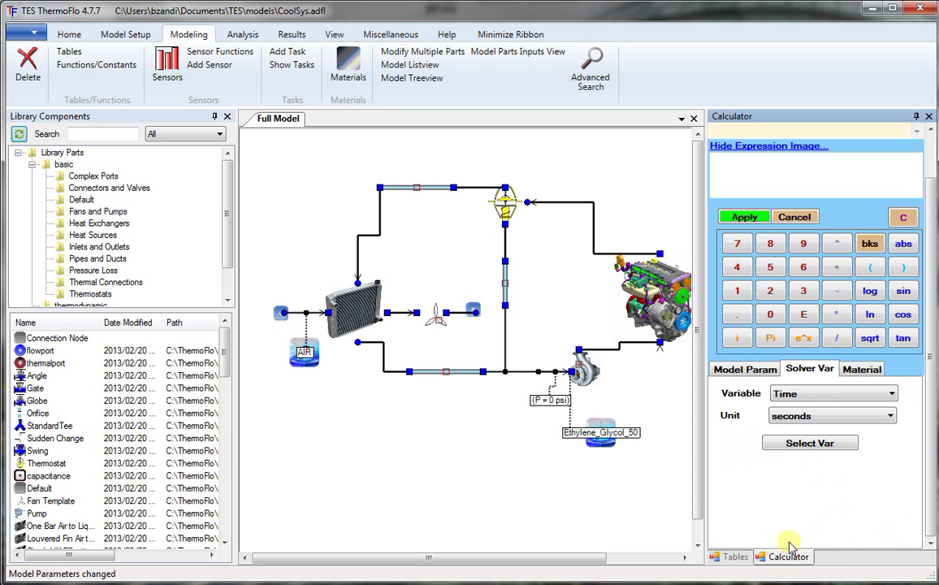
{"action": "left_click", "coordinate": [800, 446]}
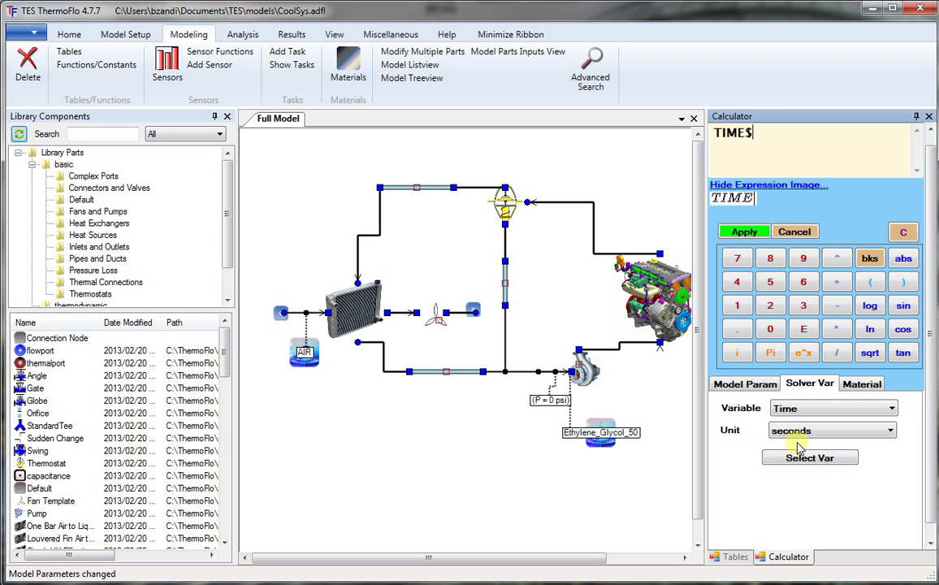
{"action": "left_click", "coordinate": [742, 233]}
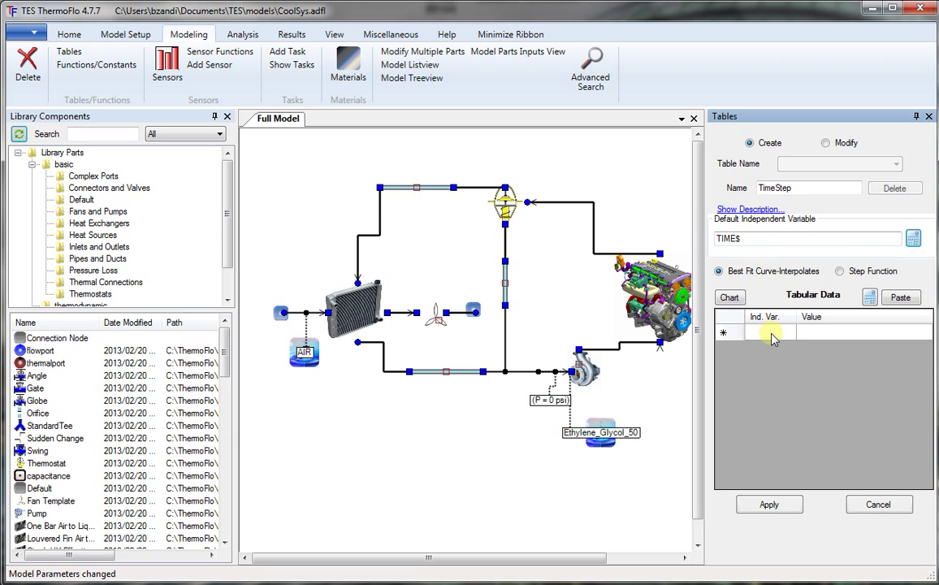
- Make TimeStep a step function with rows 10 → 1 and 100 → 5
{"action": "left_click", "coordinate": [839, 270]}
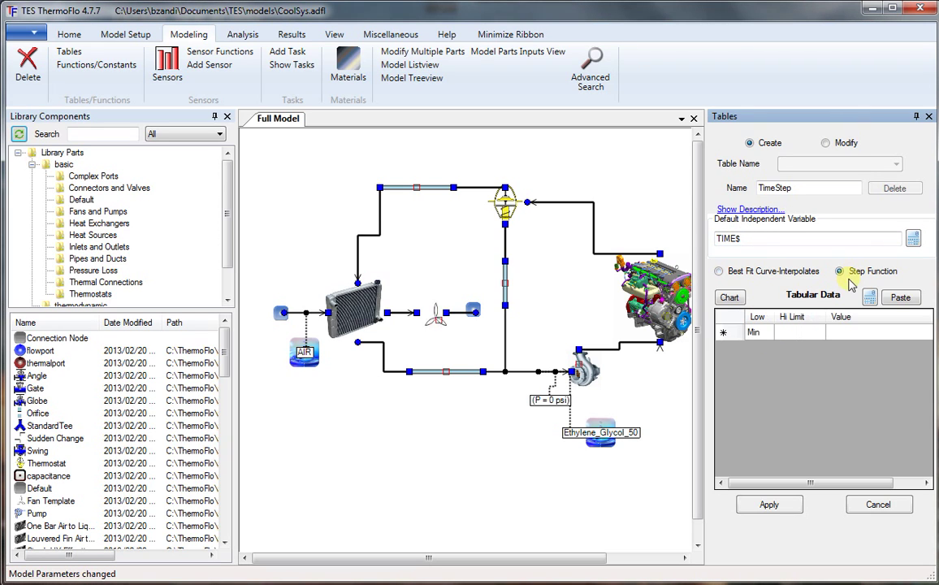
{"action": "left_click", "coordinate": [801, 338]}
{"action": "type", "text": "10"}
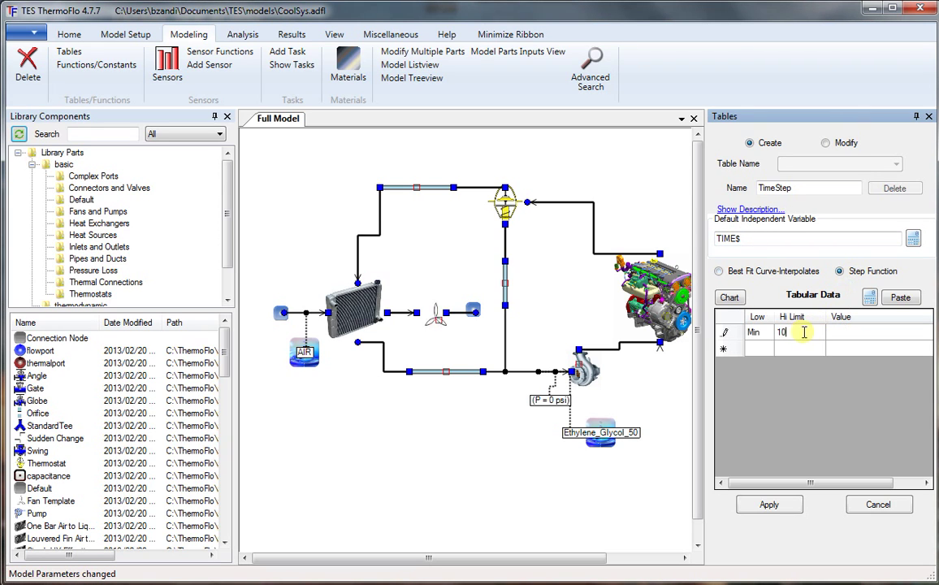
{"action": "key", "text": "Tab"}
{"action": "type", "text": "1"}
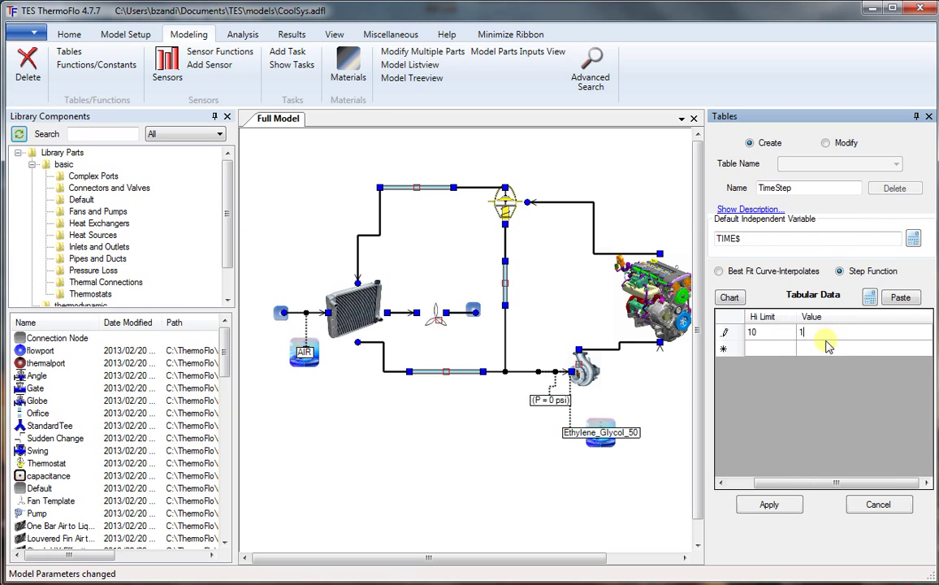
{"action": "left_click", "coordinate": [785, 355]}
{"action": "type", "text": "100"}
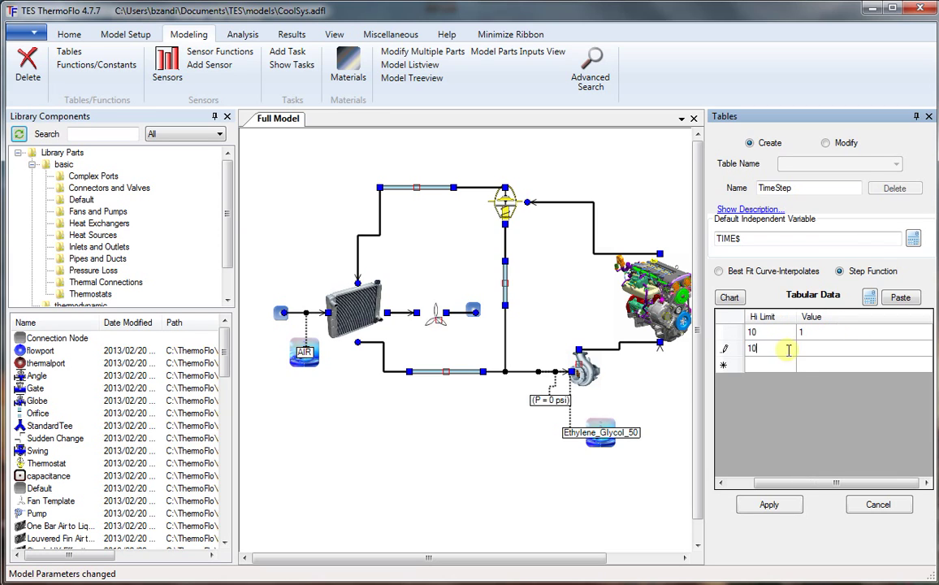
{"action": "left_click", "coordinate": [809, 353]}
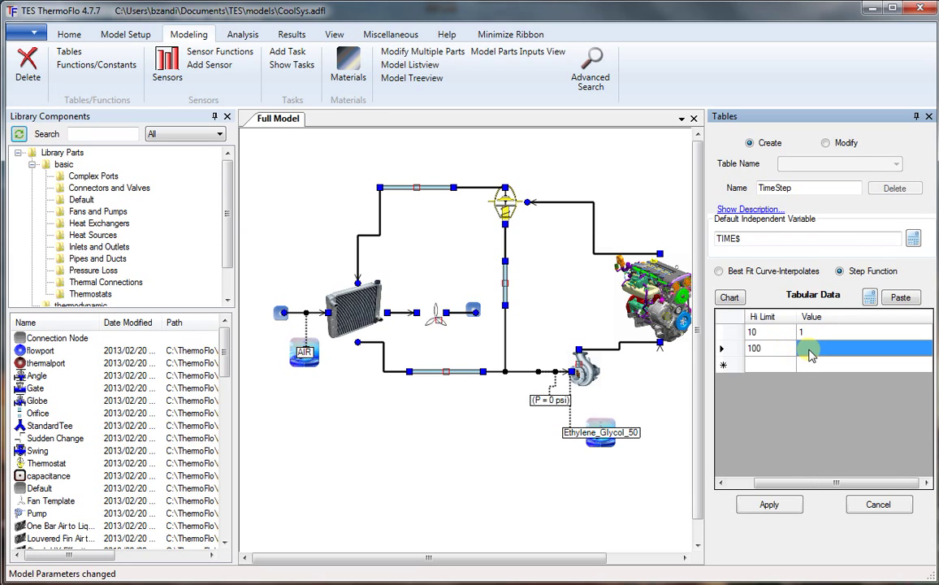
{"action": "type", "text": "5"}
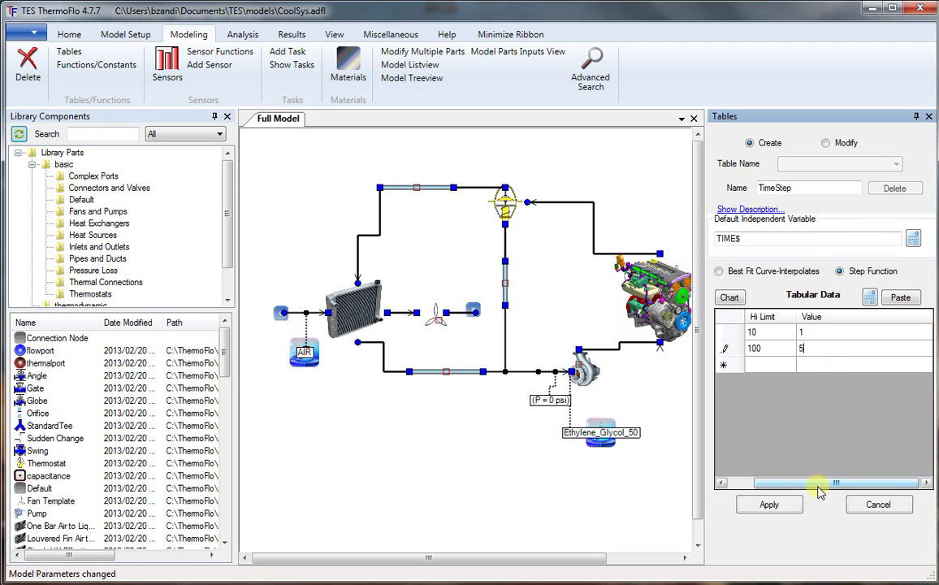
- Add the third row 10000 → 10, then save the table and close the tables editor
{"action": "left_click_drag", "start_coordinate": [835, 482], "coordinate": [761, 495]}
{"action": "left_click", "coordinate": [798, 362]}
{"action": "type", "text": "1"}
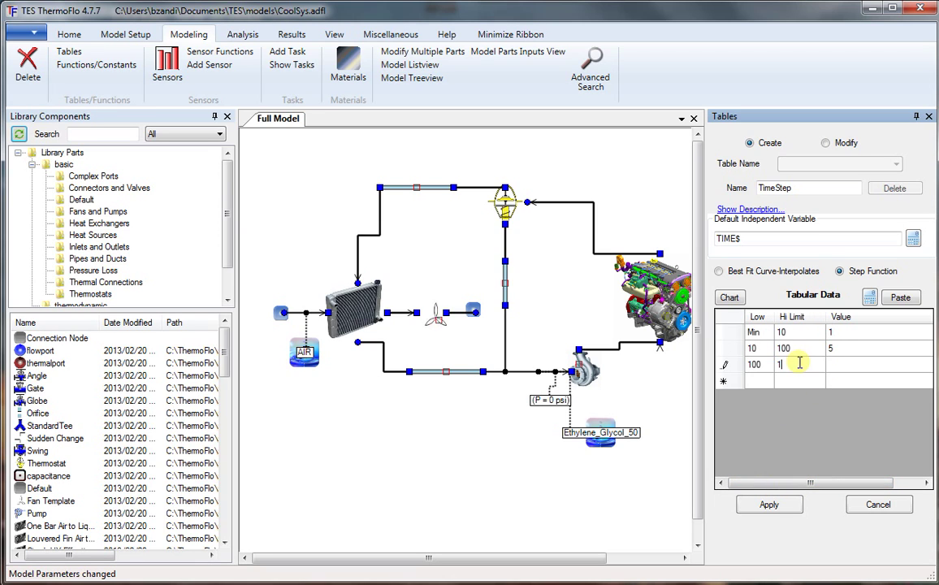
{"action": "type", "text": "0000"}
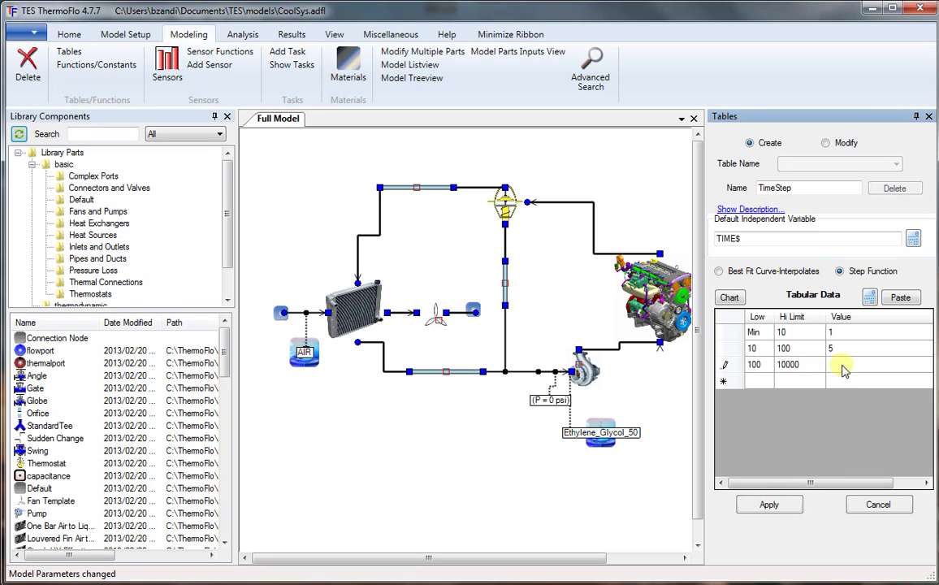
{"action": "left_click", "coordinate": [842, 366]}
{"action": "type", "text": "10"}
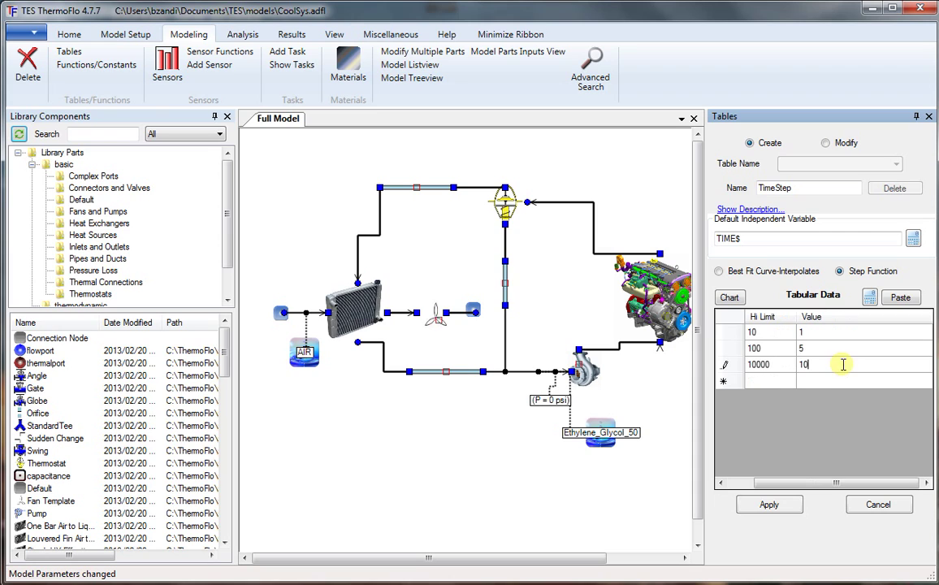
{"action": "left_click", "coordinate": [778, 504]}
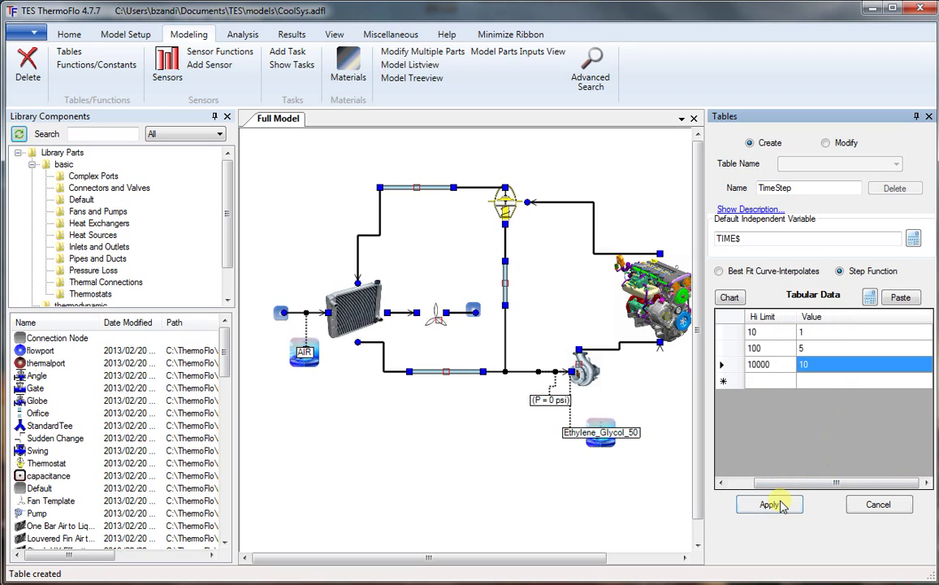
{"action": "left_click", "coordinate": [878, 505]}
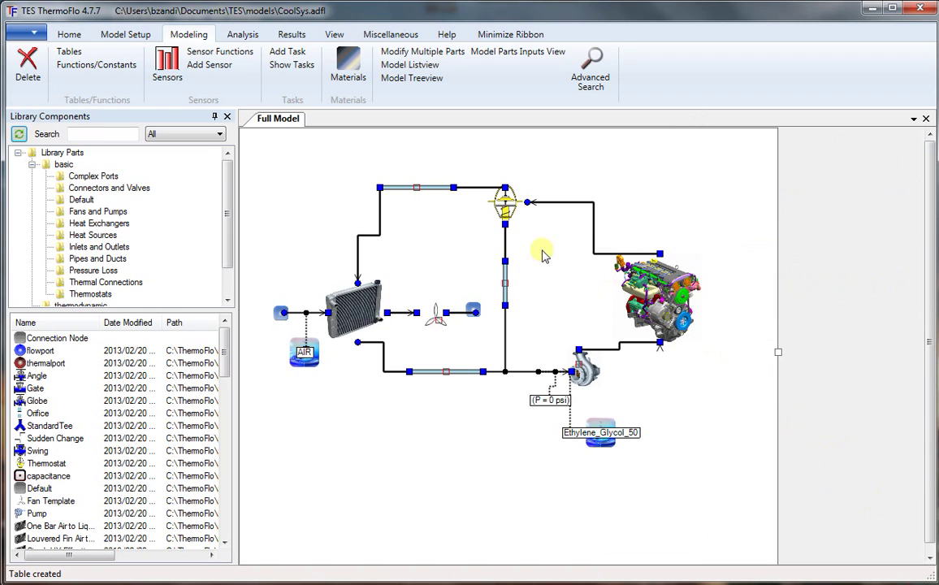
- Switch the model analysis to transient with variable time stepping
{"action": "left_click", "coordinate": [130, 35]}
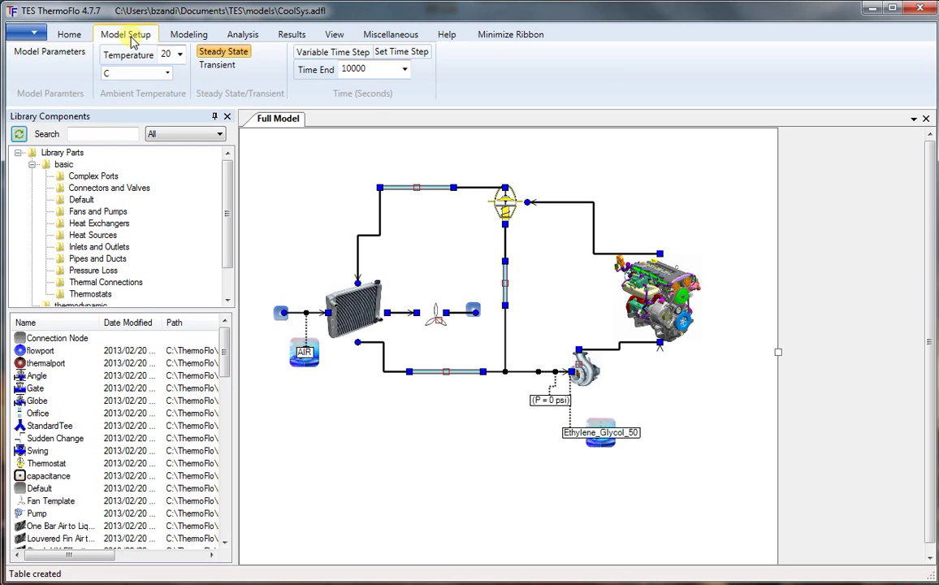
{"action": "left_click", "coordinate": [218, 66]}
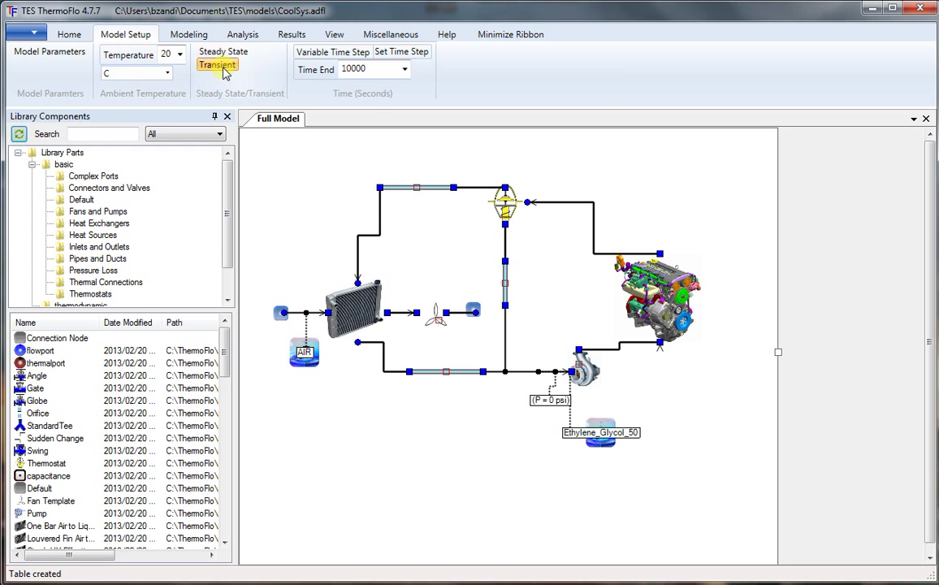
{"action": "left_click", "coordinate": [304, 52]}
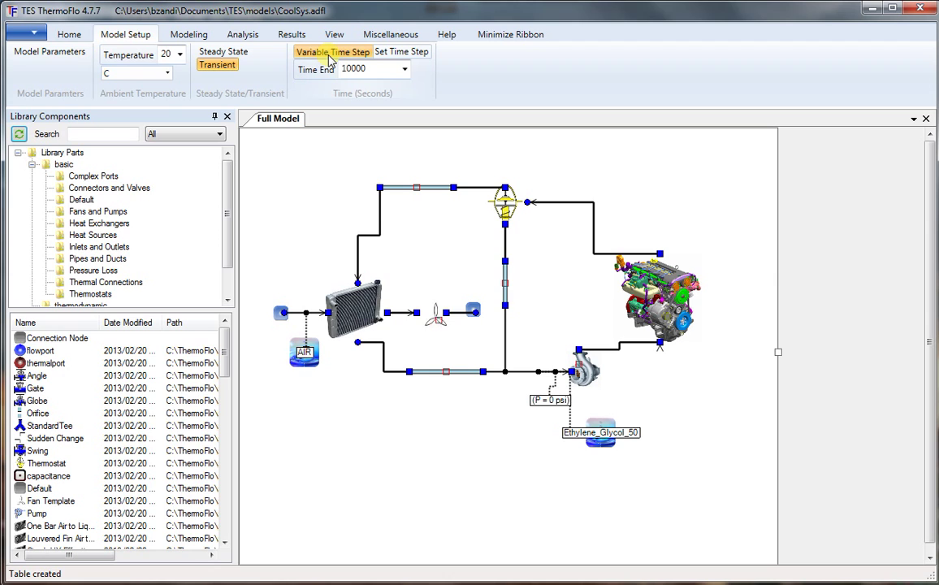
- Set the variable time step to the table lookup T#TimeStep[TIME$] and apply the model parameters
{"action": "left_click", "coordinate": [409, 52]}
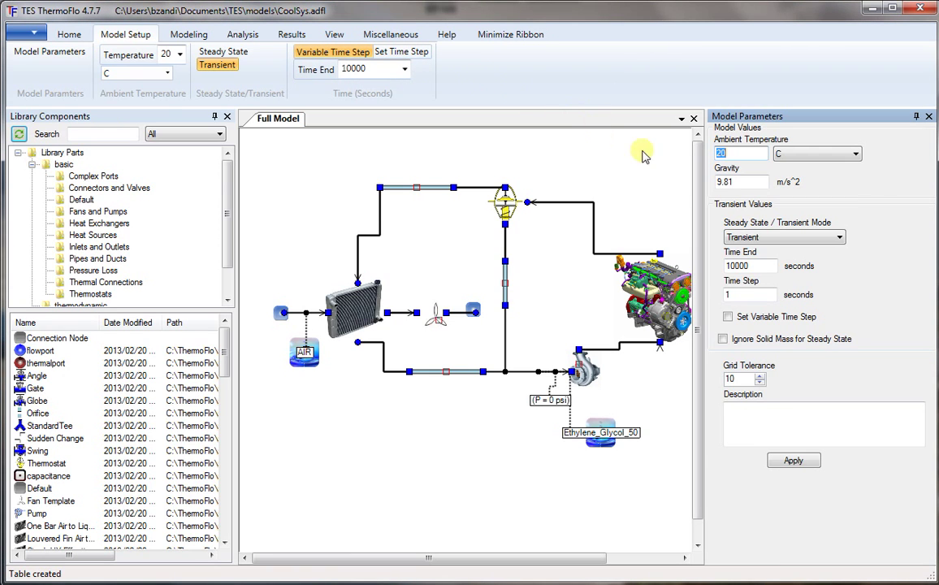
{"action": "left_click", "coordinate": [729, 317]}
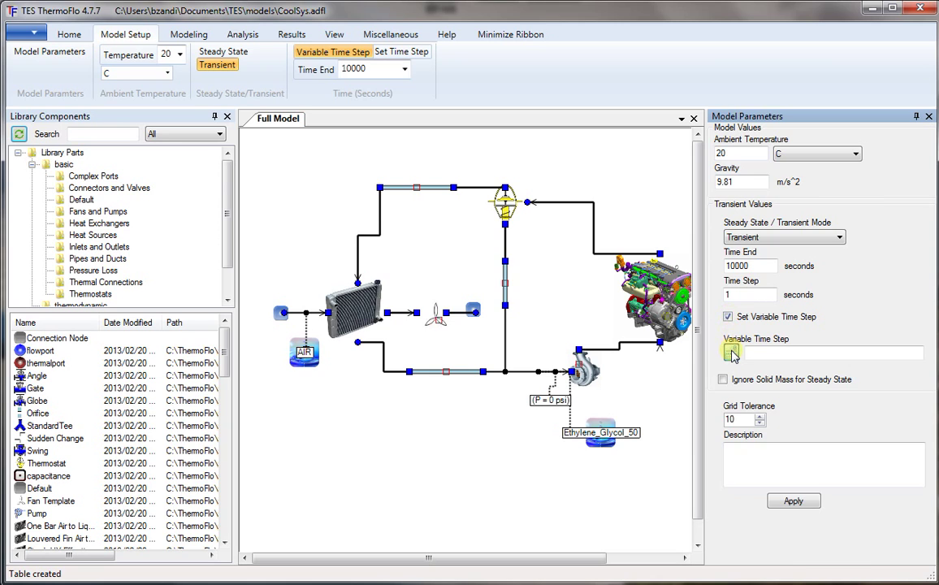
{"action": "left_click", "coordinate": [731, 353]}
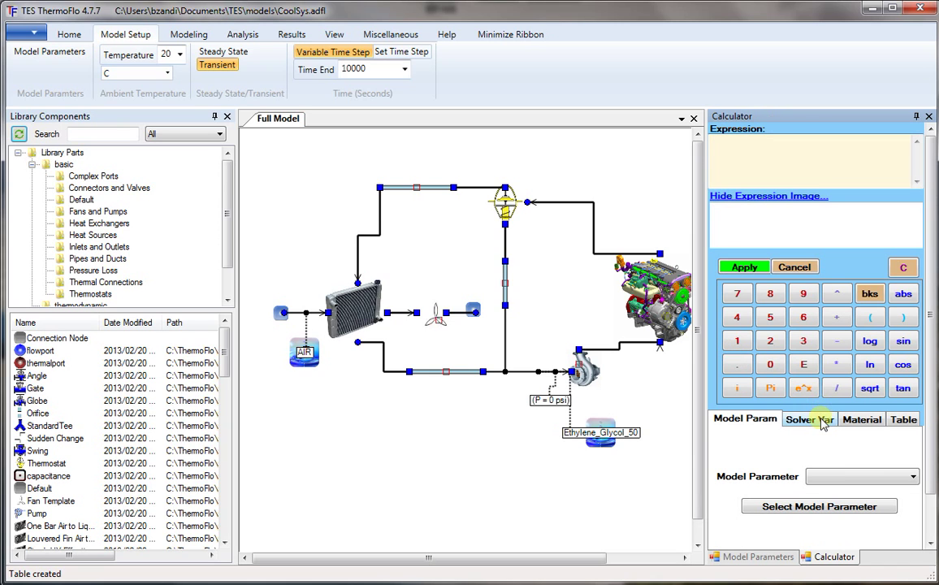
{"action": "left_click", "coordinate": [902, 420]}
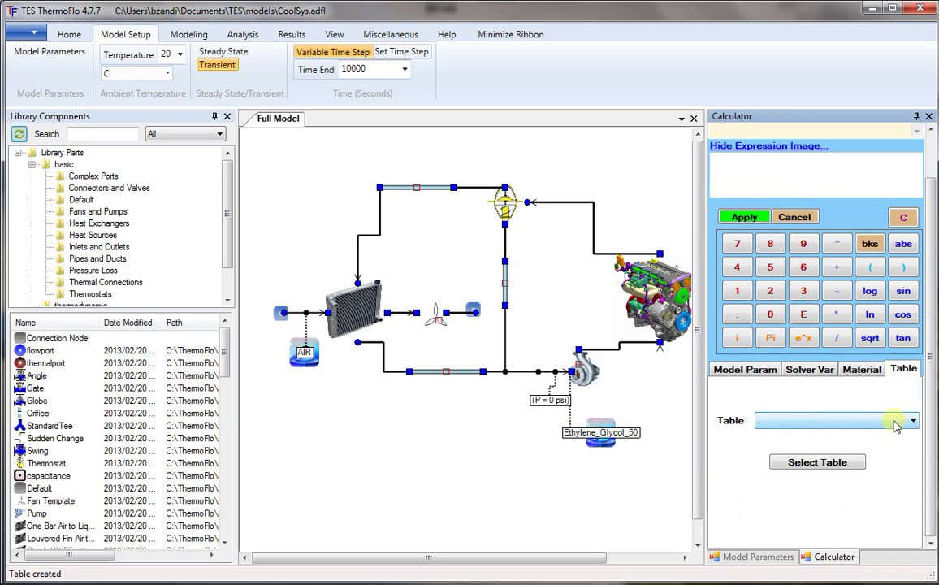
{"action": "left_click", "coordinate": [896, 423]}
{"action": "left_click", "coordinate": [769, 435]}
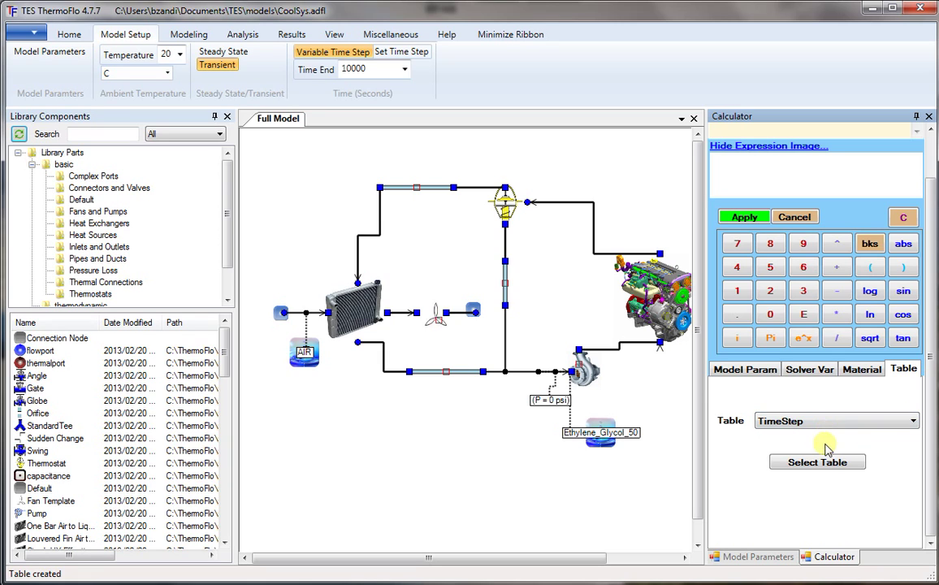
{"action": "left_click", "coordinate": [822, 465]}
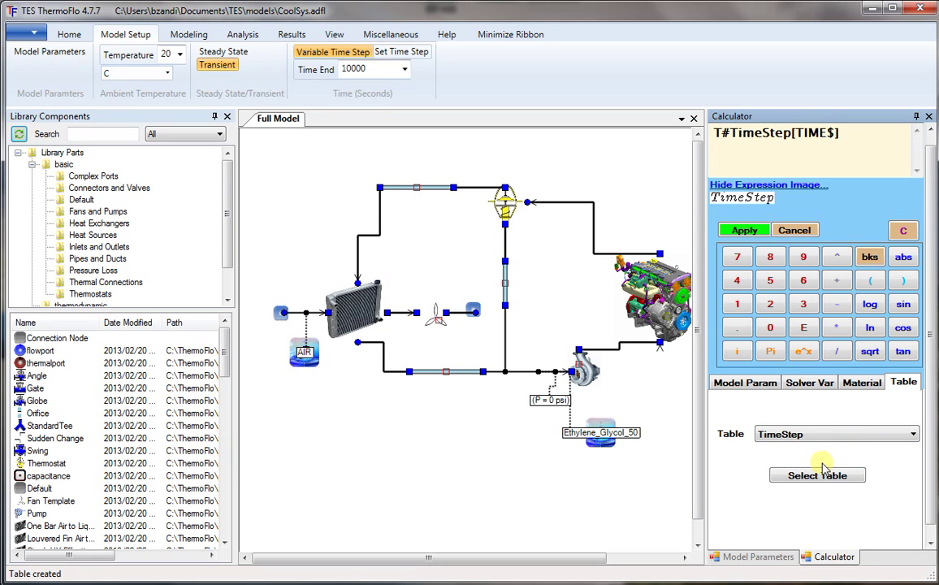
{"action": "left_click", "coordinate": [744, 230]}
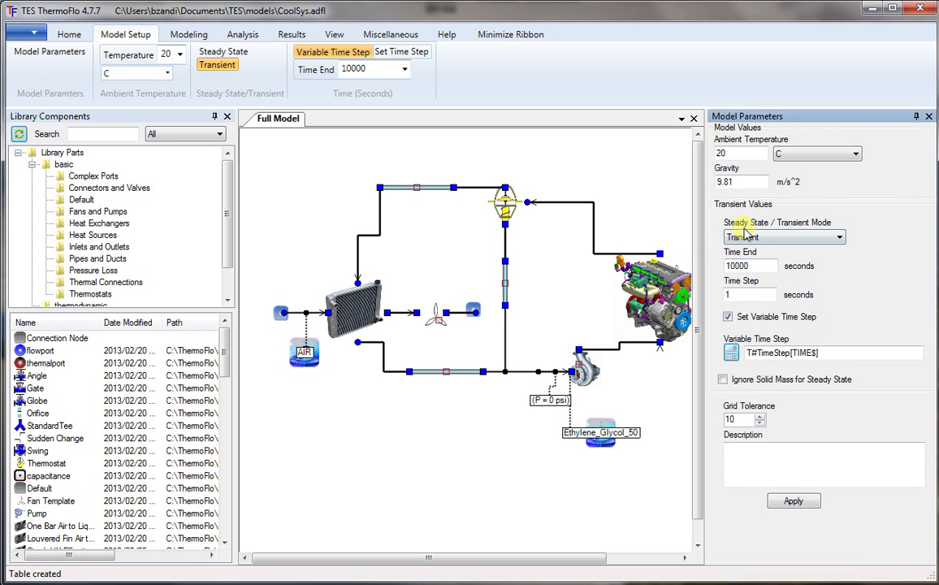
{"action": "left_click", "coordinate": [793, 501]}
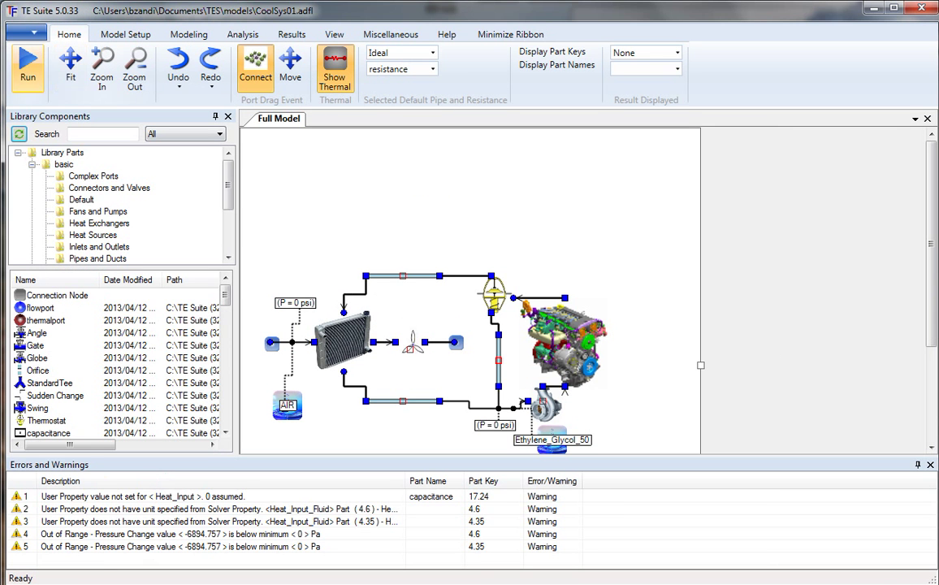
- Run the solver, plot transient sensor temperatures, and zoom into the early temperature rise
{"action": "left_click", "coordinate": [28, 65]}
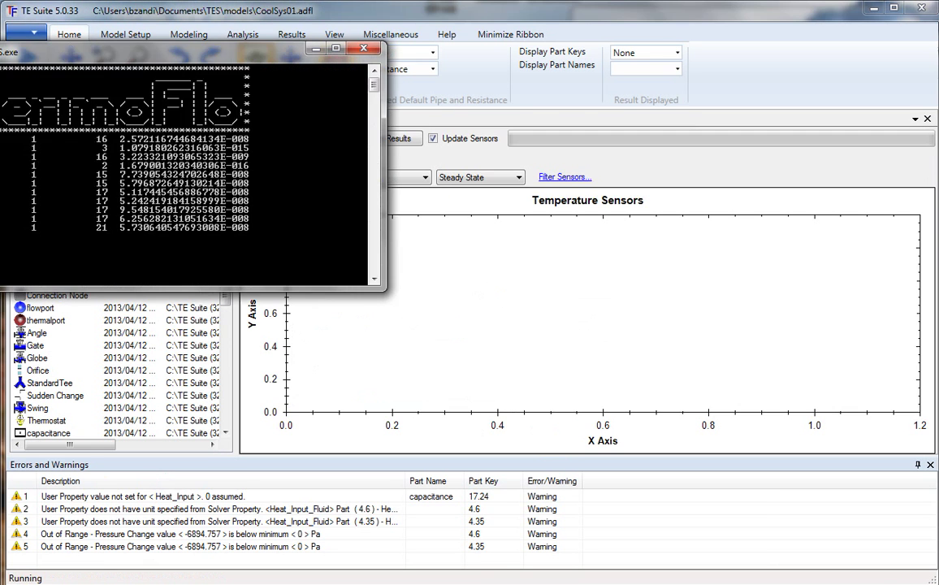
{"action": "left_click", "coordinate": [479, 177]}
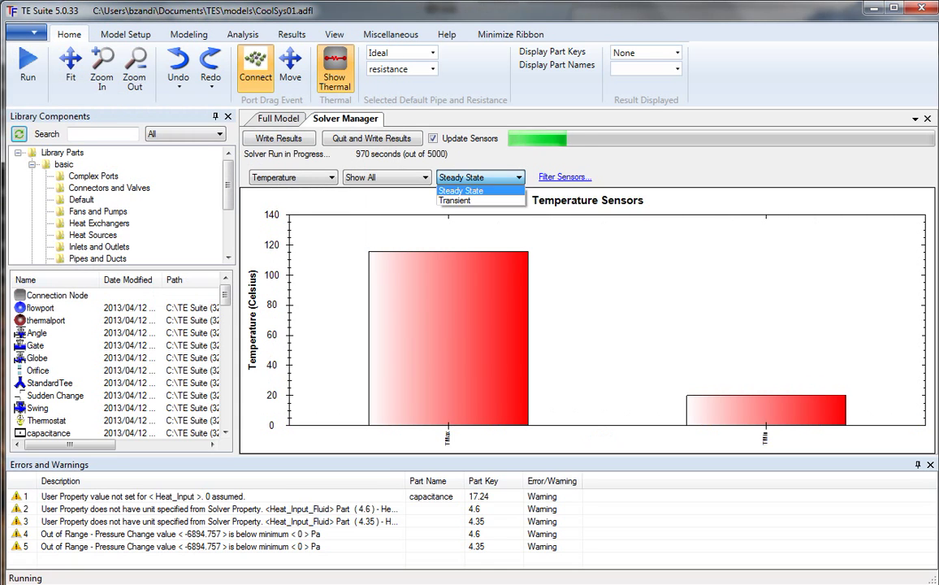
{"action": "left_click", "coordinate": [455, 200]}
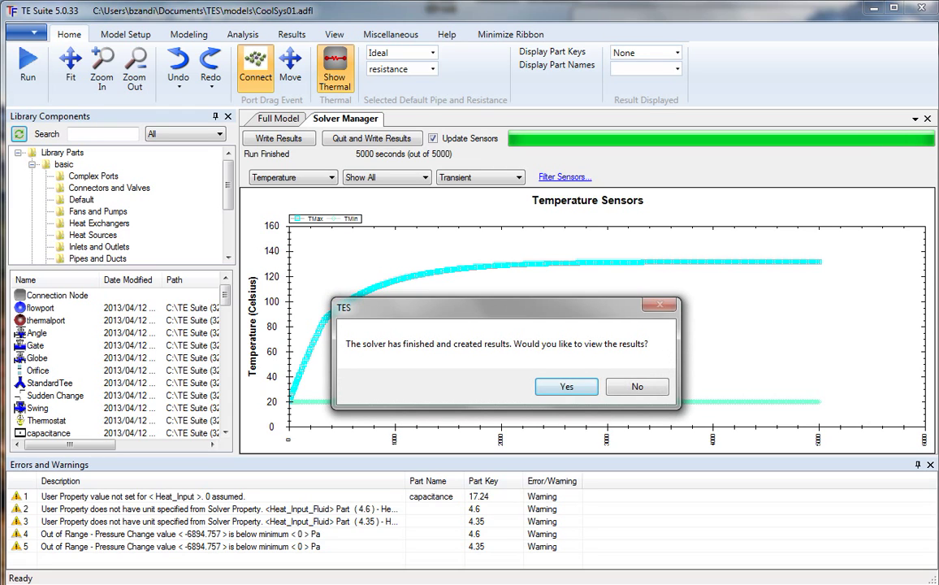
{"action": "key", "text": "Return"}
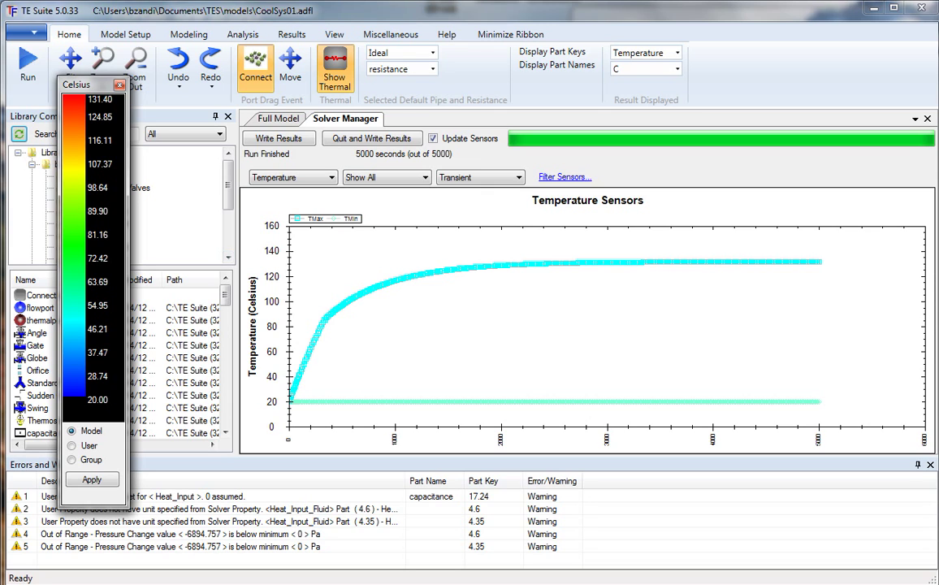
{"action": "left_click_drag", "start_coordinate": [299, 300], "coordinate": [370, 350]}
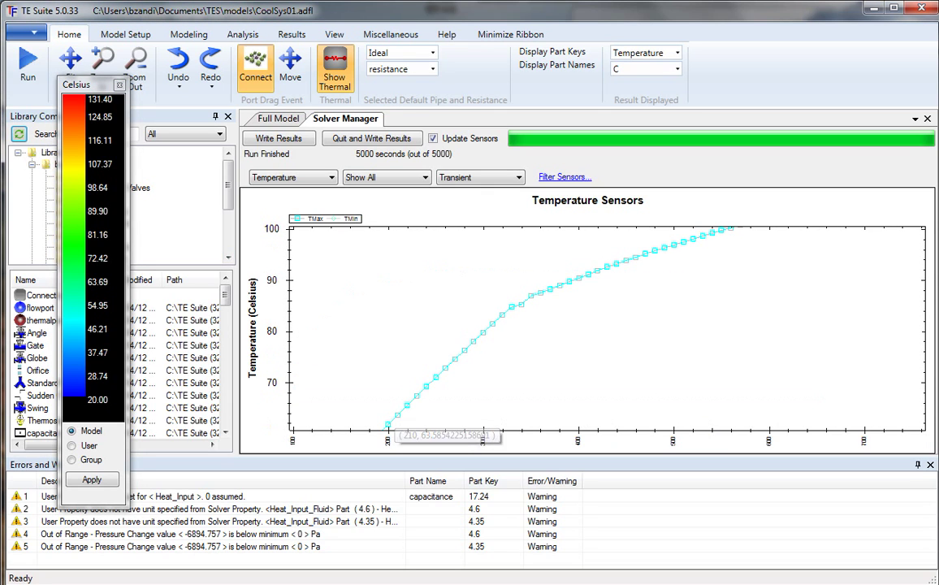
{"action": "mouse_move", "coordinate": [521, 304]}
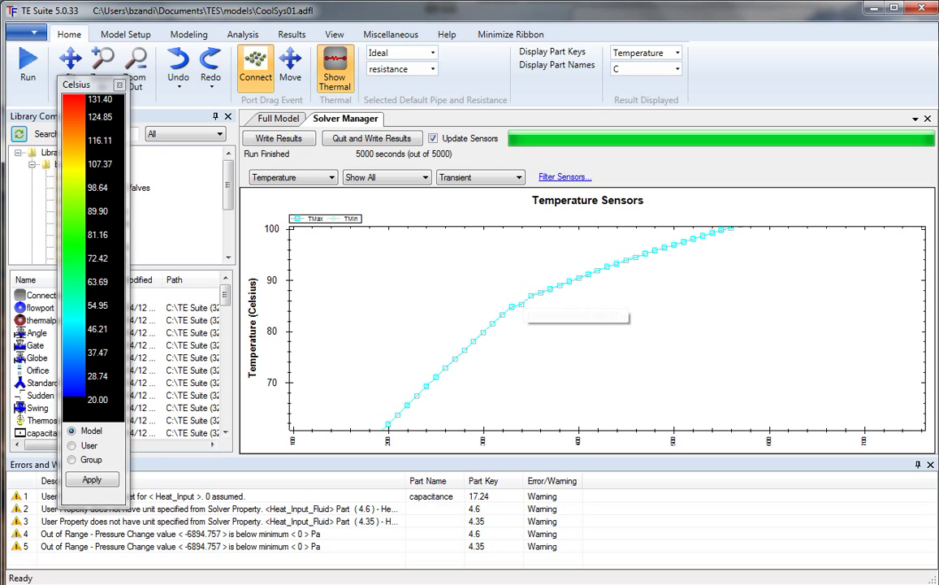
{"action": "key", "text": "ctrl+F4"}
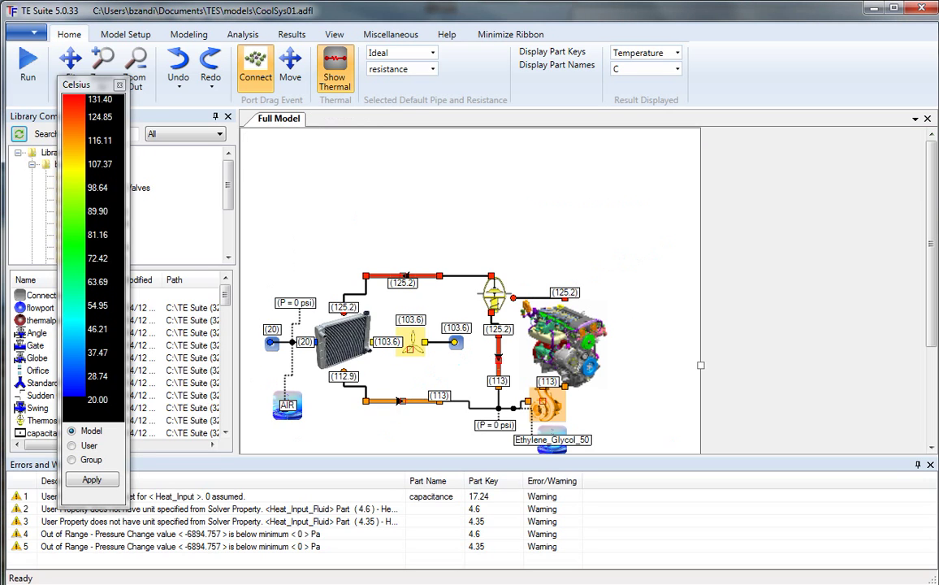
{"action": "scroll", "coordinate": [470, 284], "scroll_direction": "down", "scroll_amount": 3}
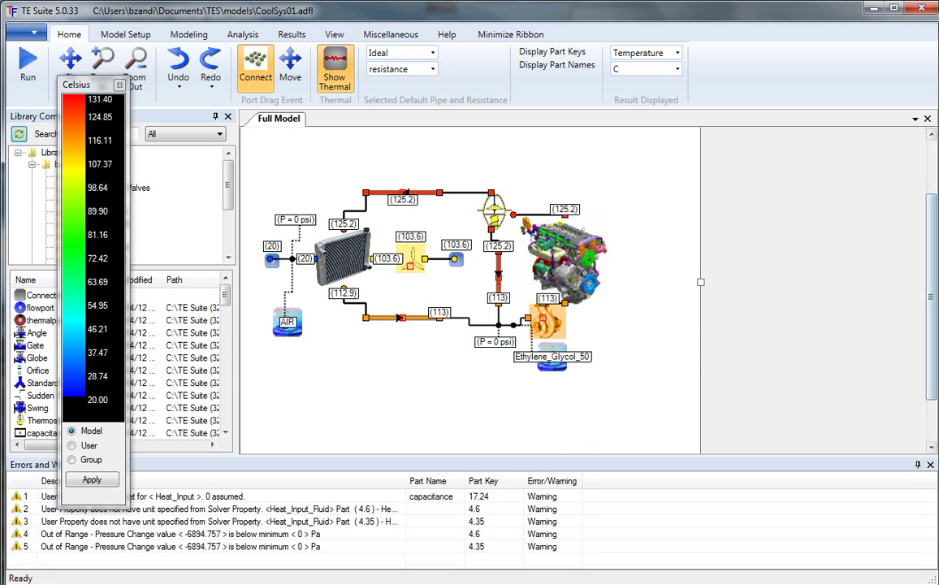
{"action": "left_click", "coordinate": [563, 258]}
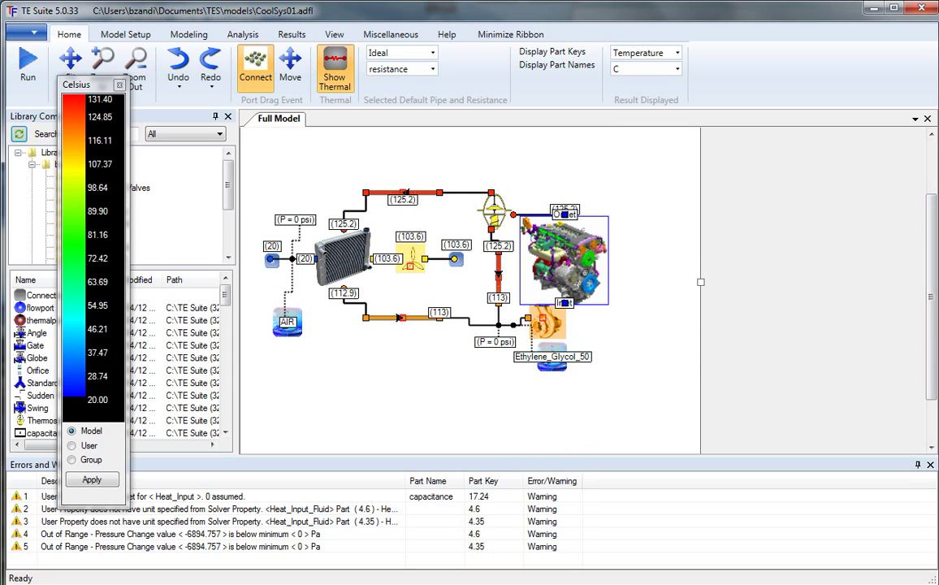
{"action": "right_click", "coordinate": [569, 268]}
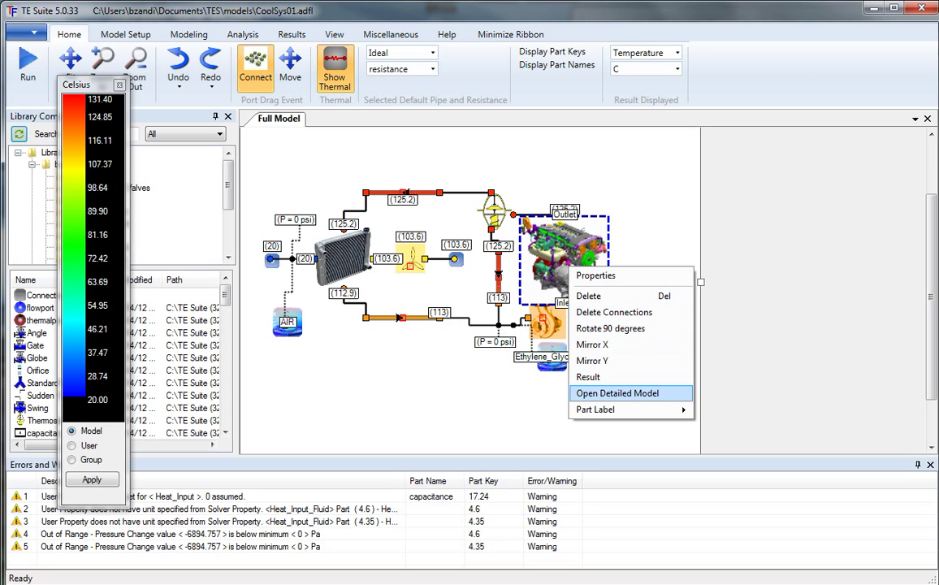
{"action": "left_click", "coordinate": [617, 394]}
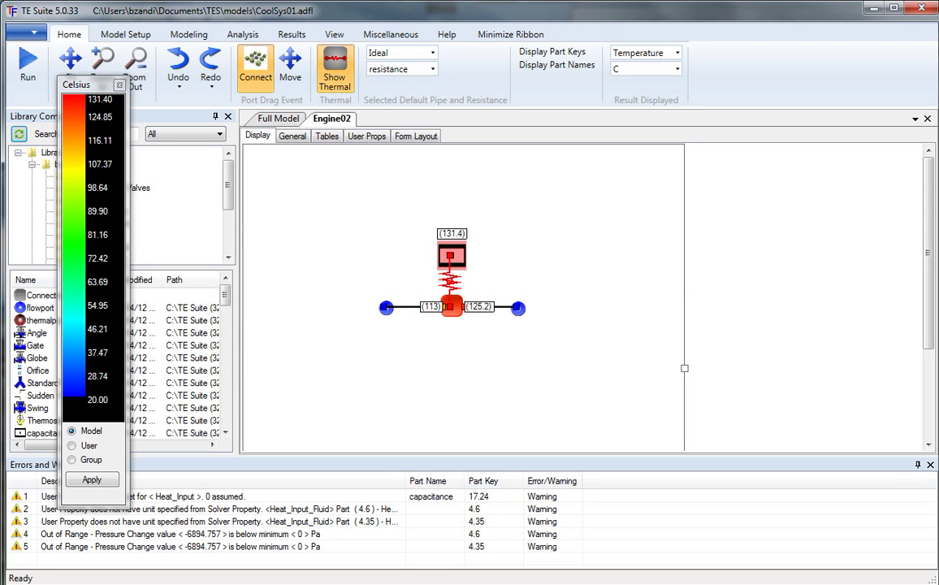
{"action": "key", "text": "ctrl+F4"}
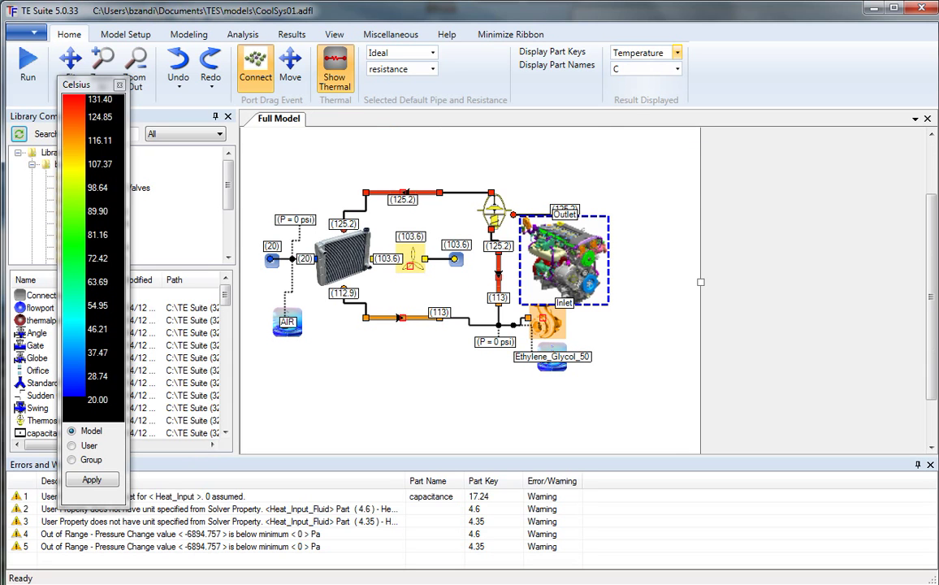
- Display Volumetric Flow Rate results on the diagram in GPM
{"action": "left_click", "coordinate": [677, 52]}
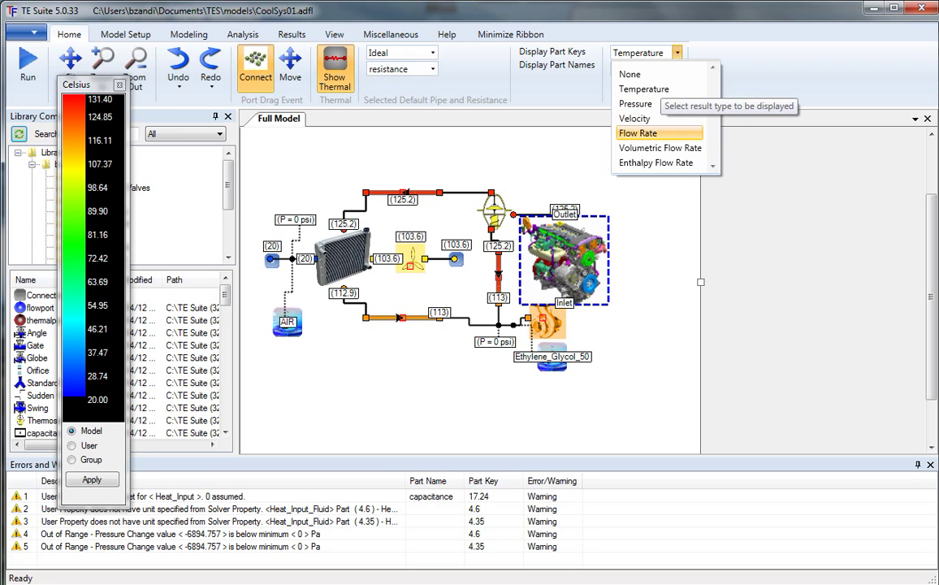
{"action": "left_click", "coordinate": [659, 148]}
{"action": "left_click", "coordinate": [677, 70]}
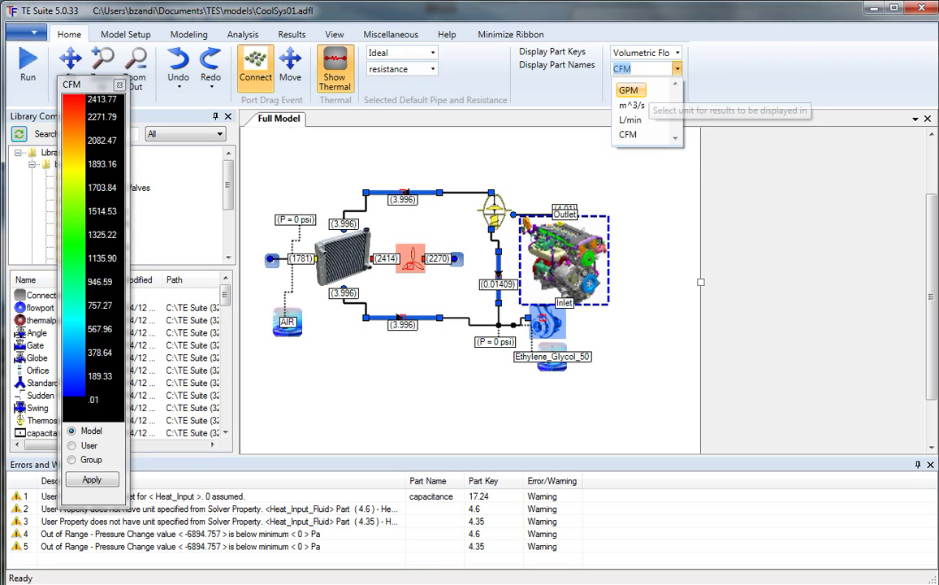
{"action": "left_click", "coordinate": [628, 90]}
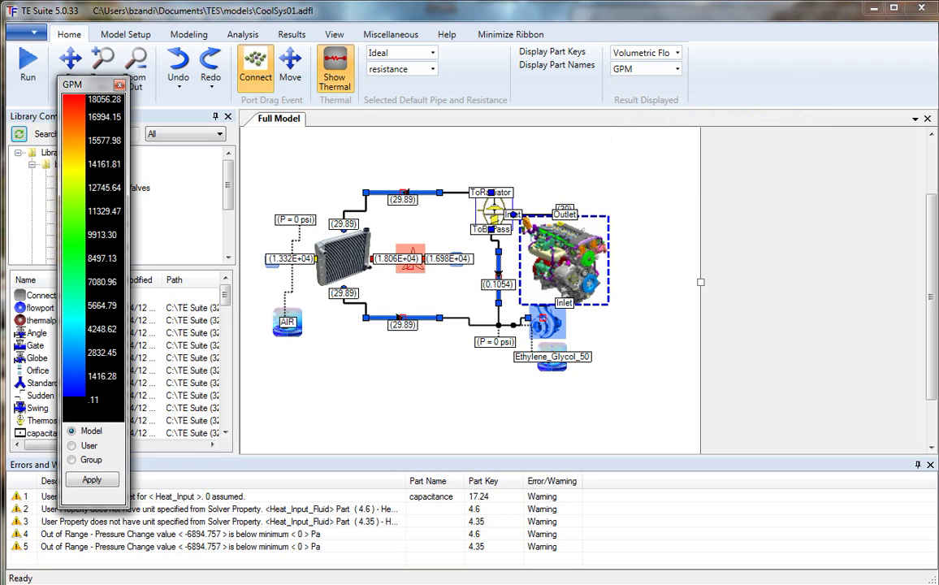